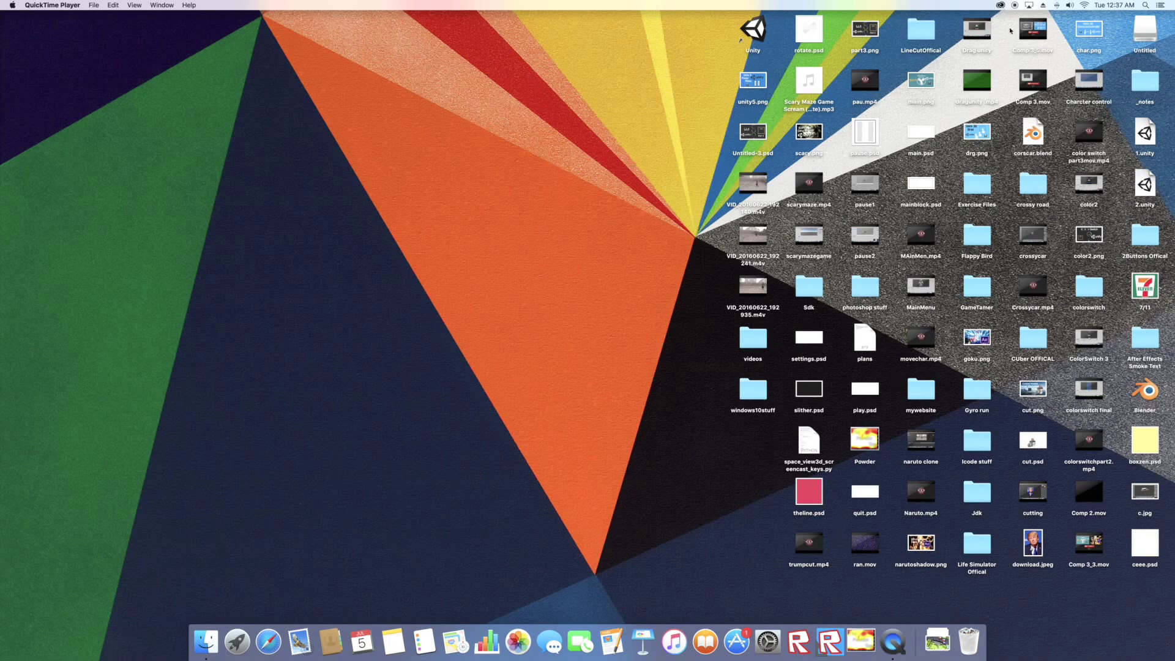
Launch Fuse CC (Preview) from Creative Cloud and expand its window to full screen
click(1000, 5)
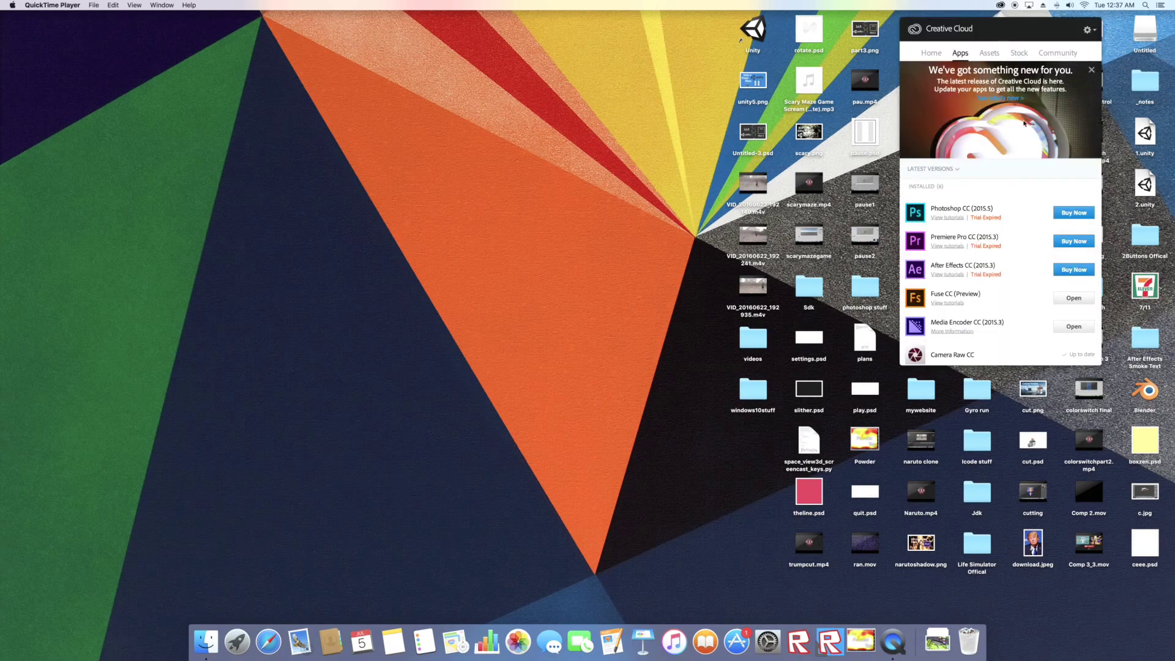
click(998, 291)
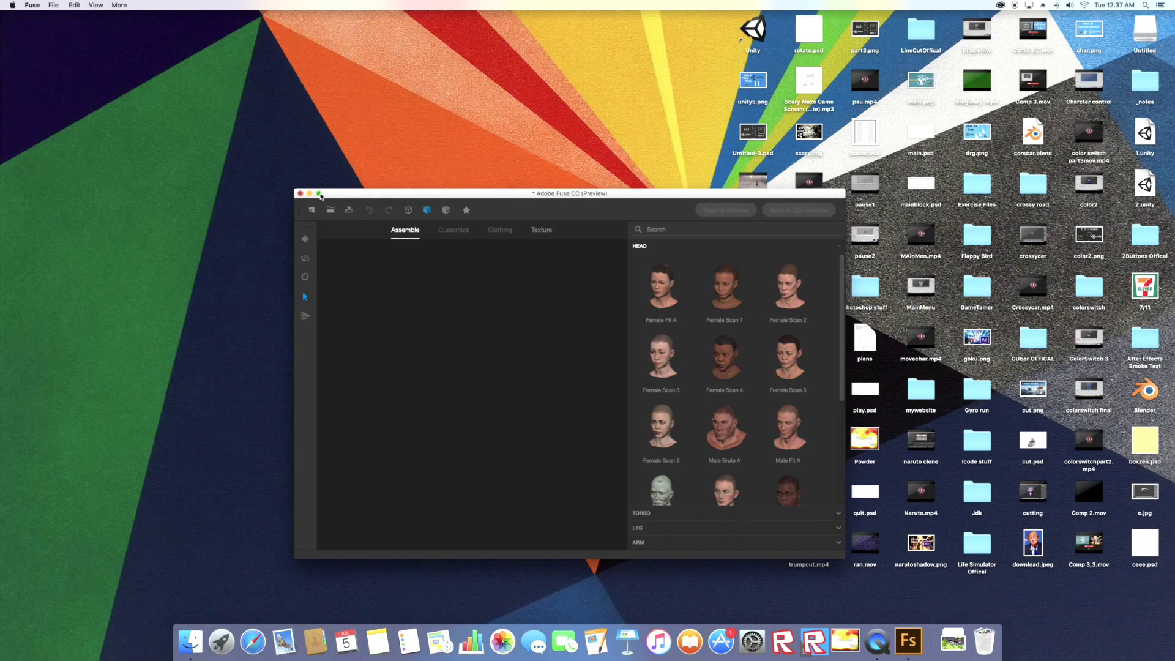
click(319, 194)
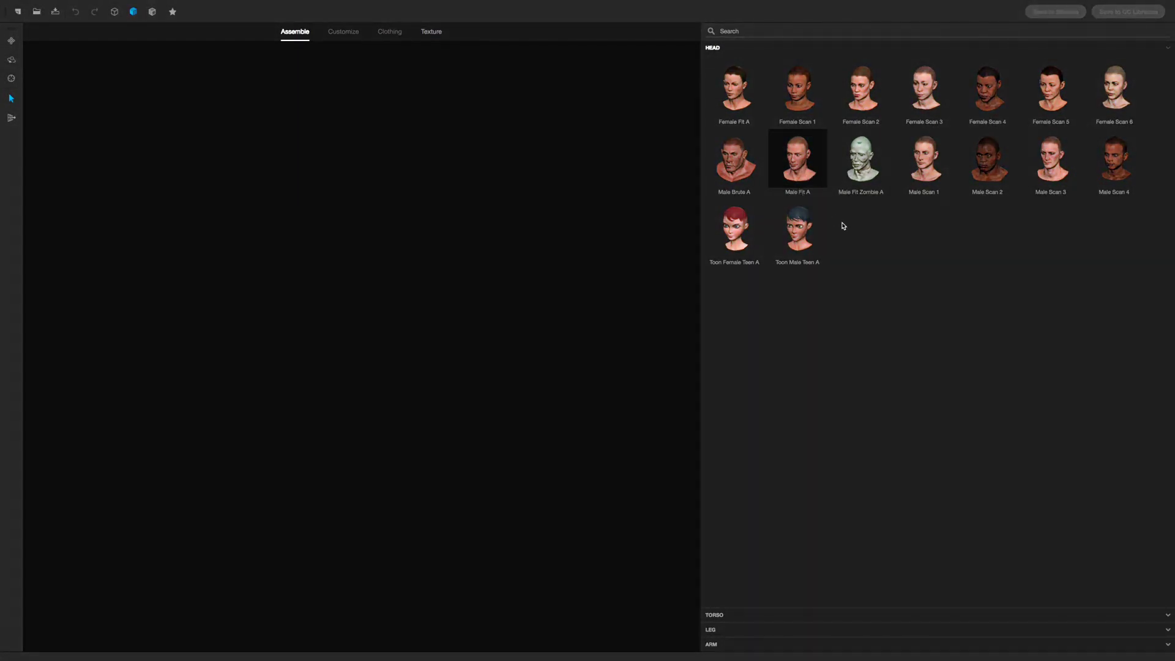
Assemble a new character from the Male Fit A head, torso, legs and arms
click(794, 178)
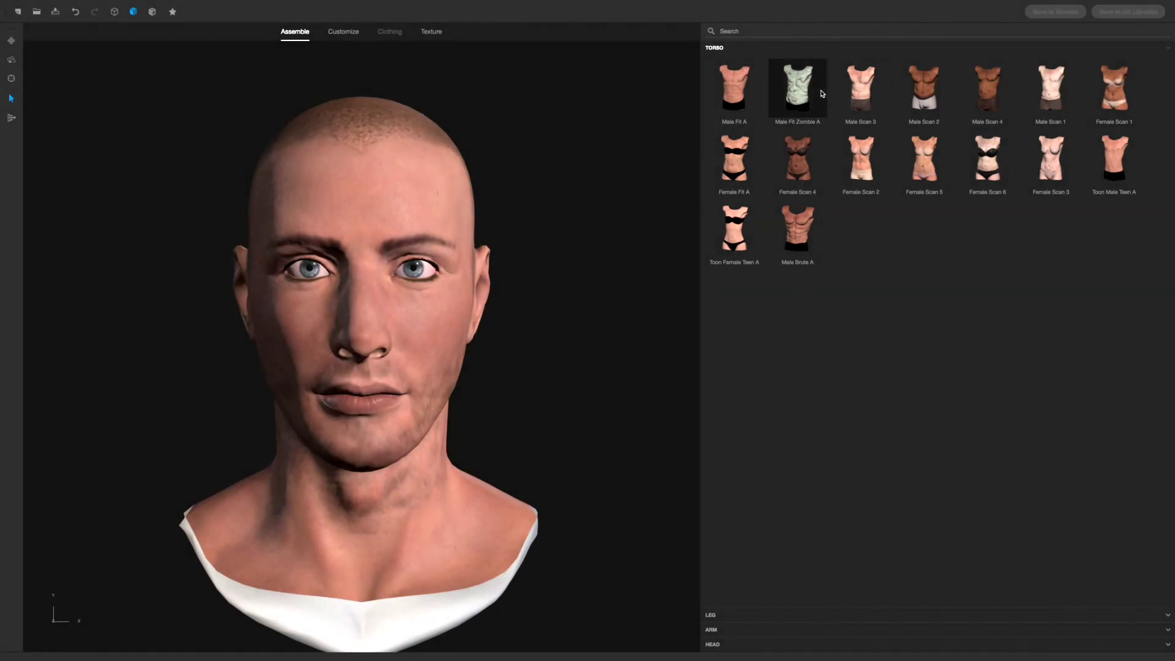
click(738, 96)
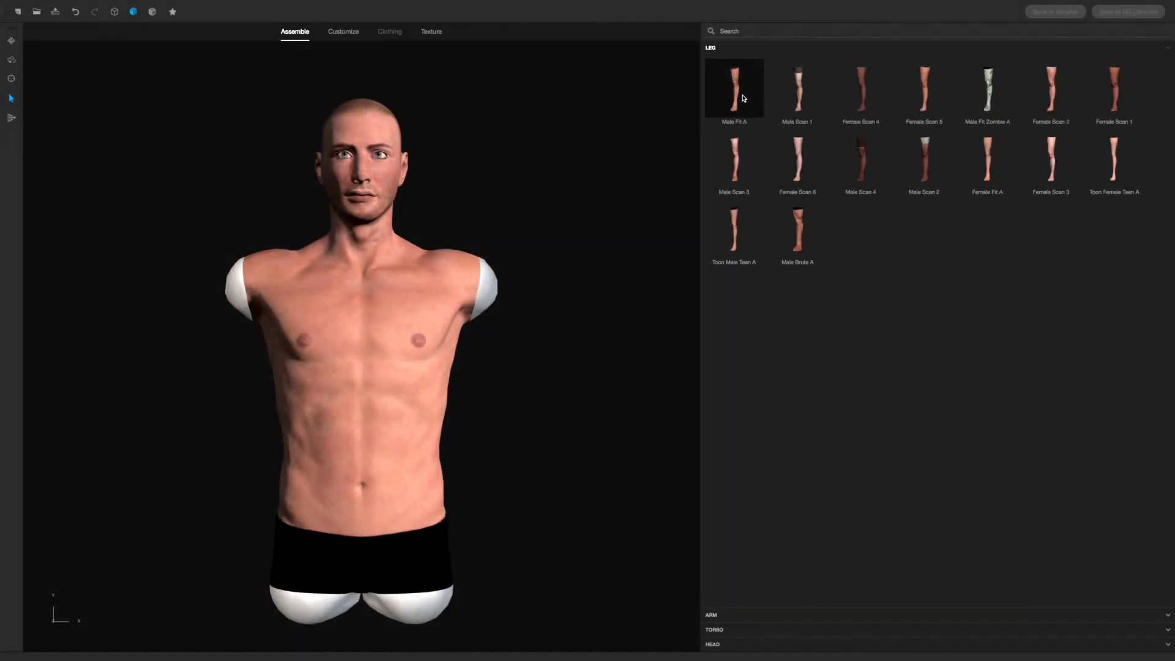
click(743, 98)
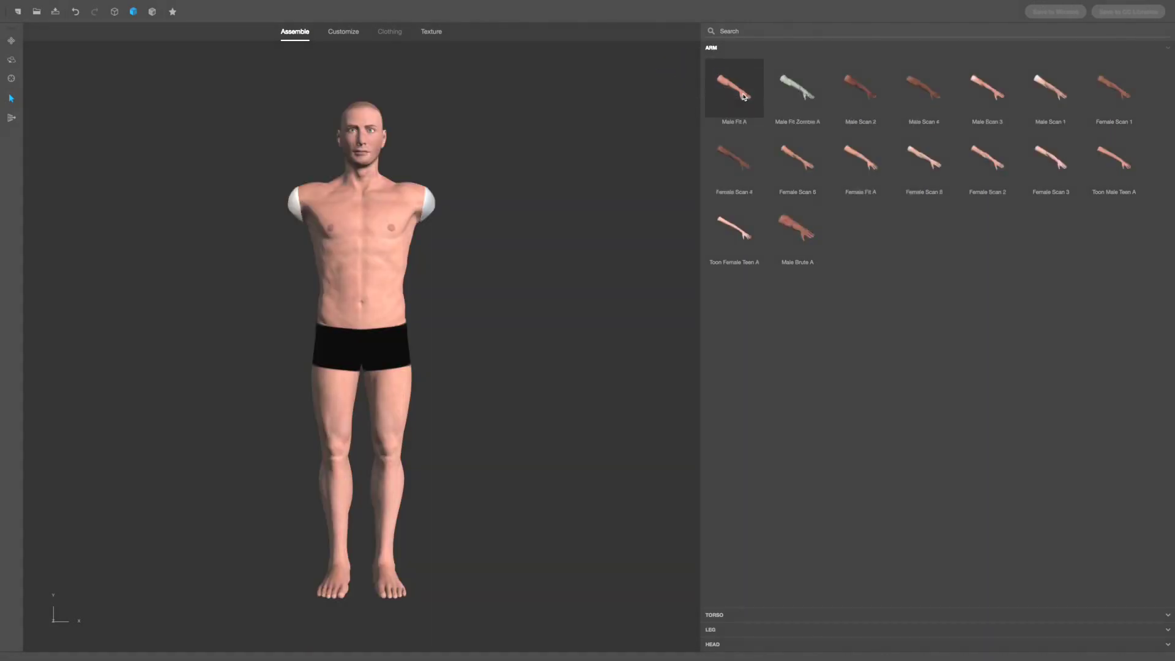
click(721, 114)
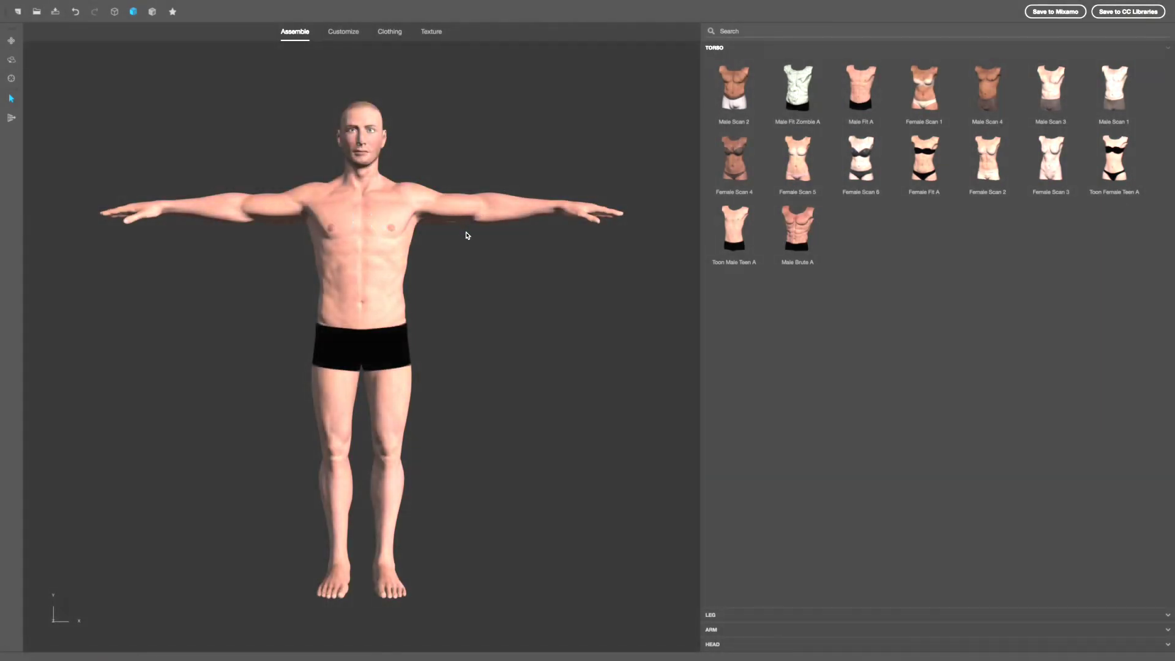
Dress the character in the Open Jacket top and, after trying the Dress Pant, the Bootcut Pant
click(390, 31)
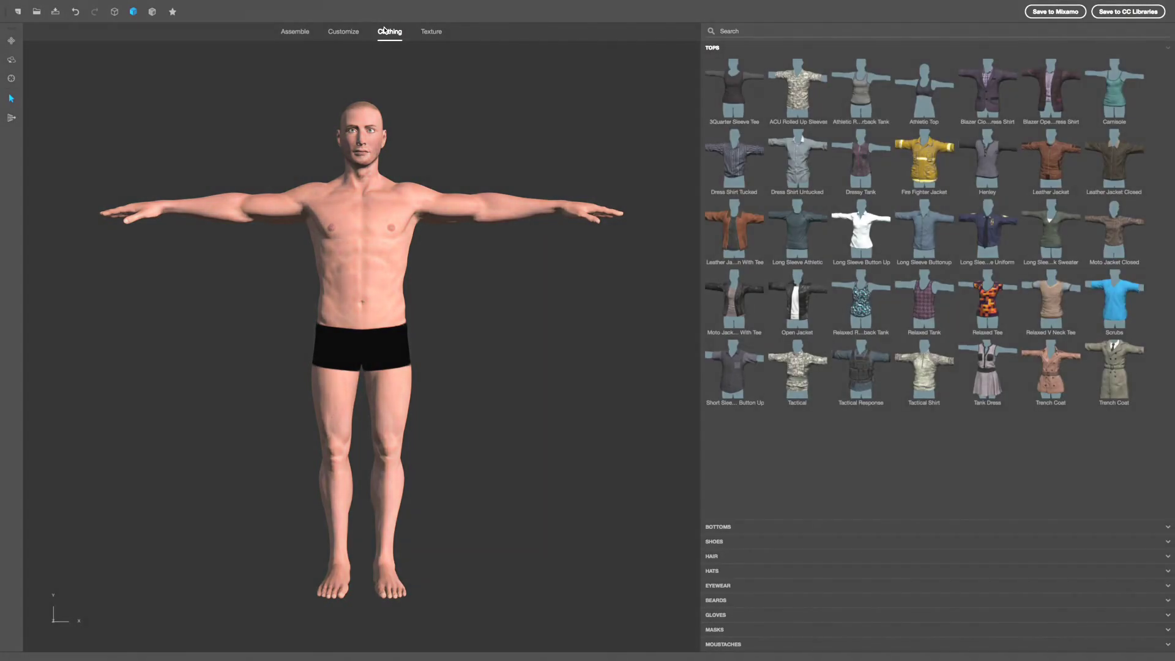
click(820, 289)
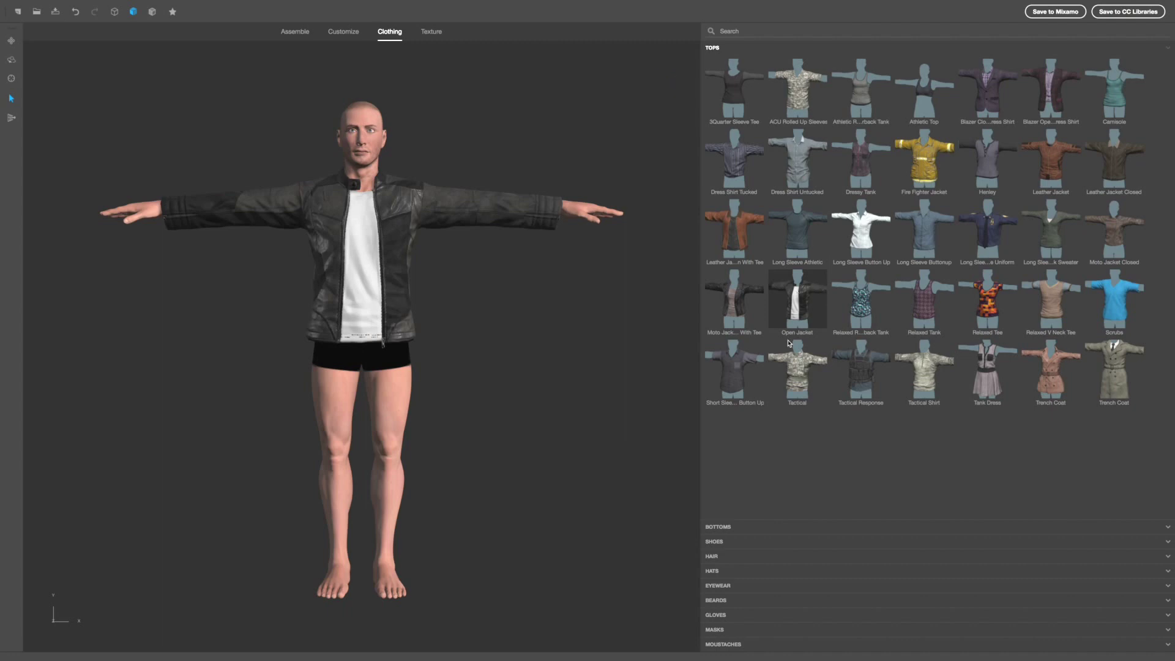
click(732, 530)
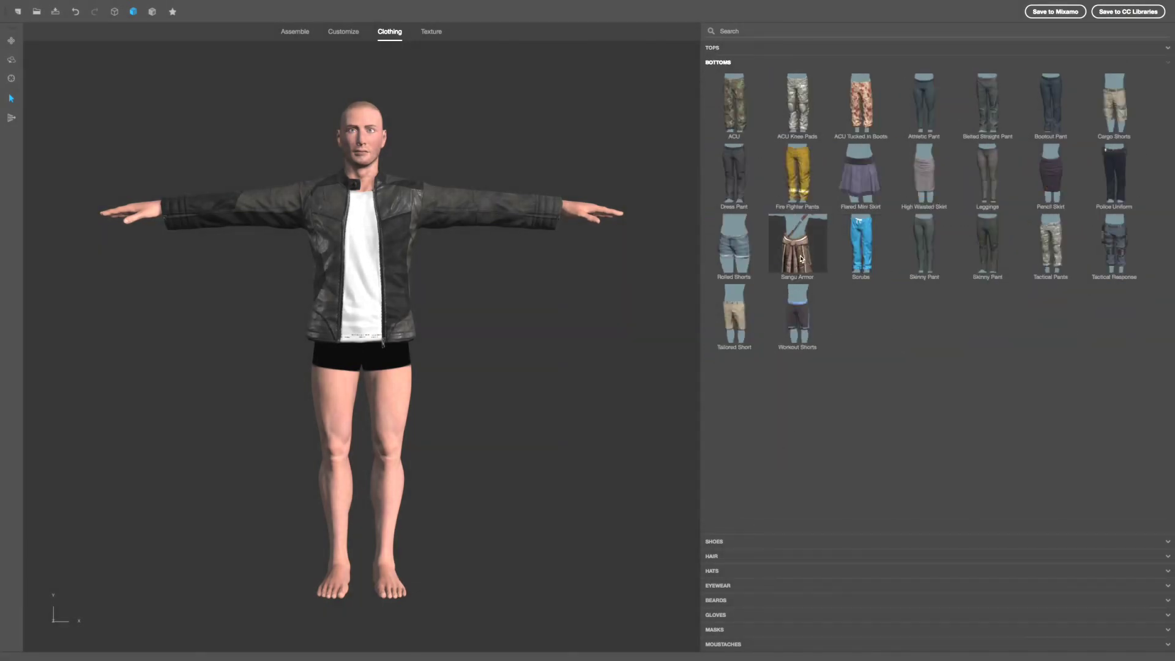
click(752, 173)
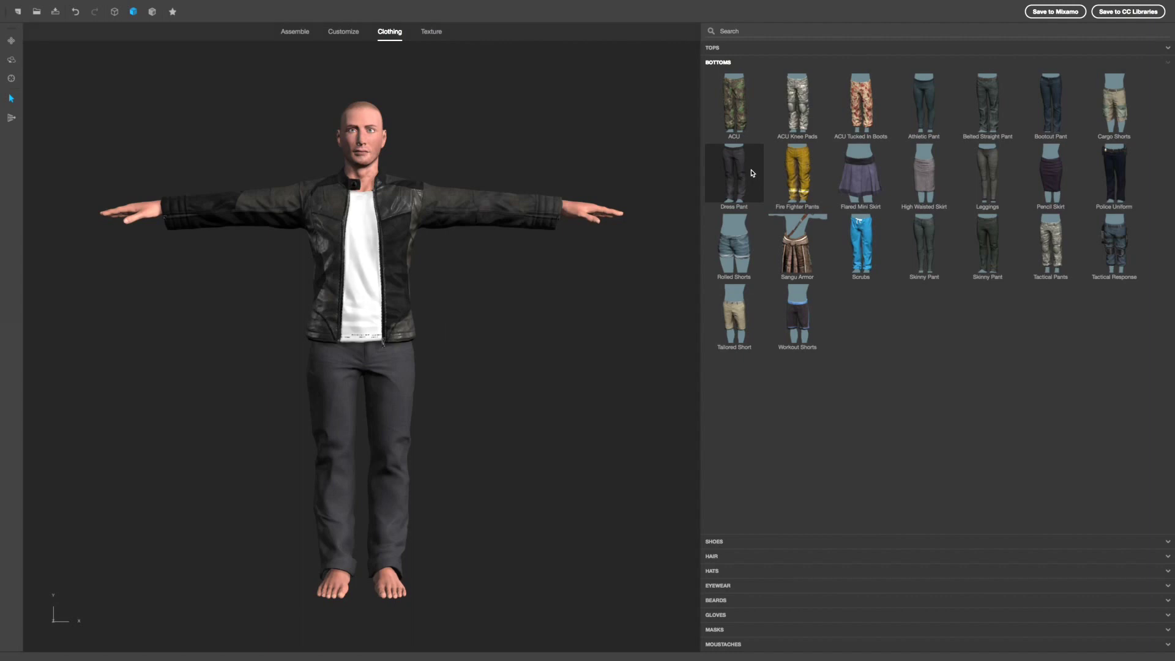
click(1031, 113)
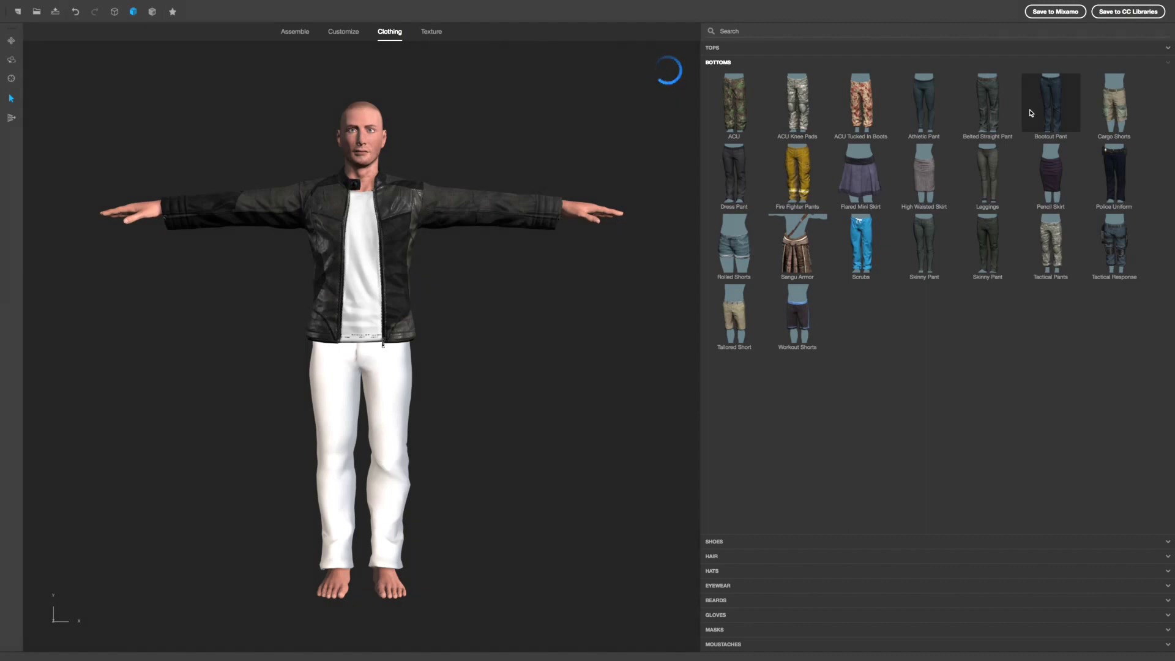
Put the Boots 2 shoes on the character and view the outfit from an angle
click(761, 542)
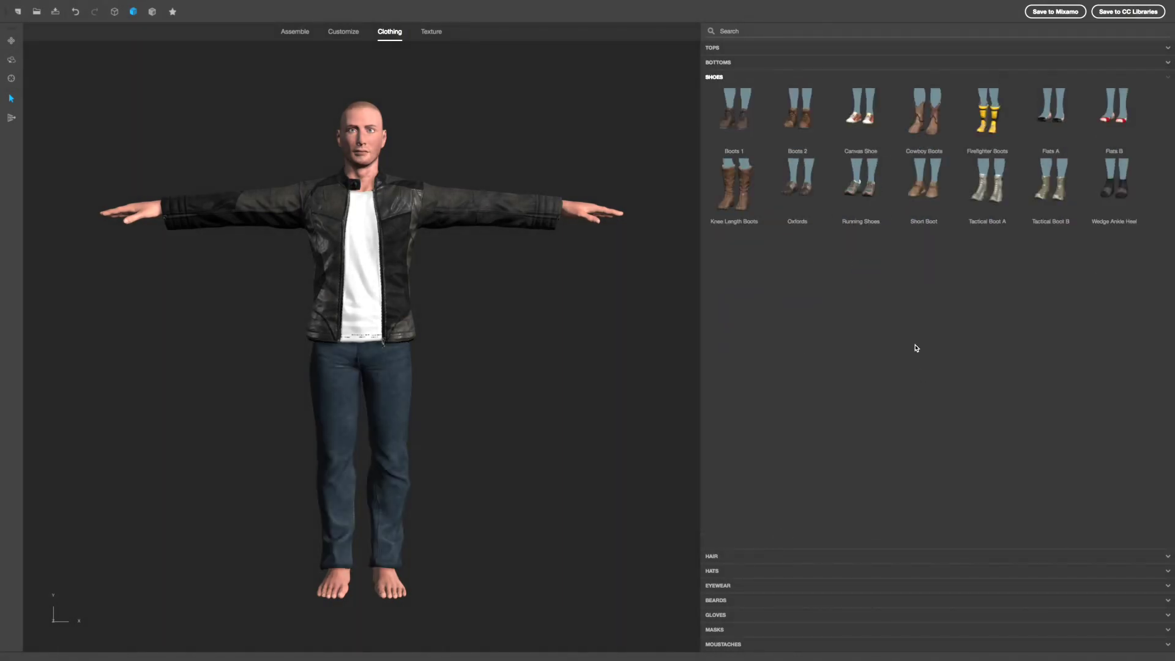
click(819, 125)
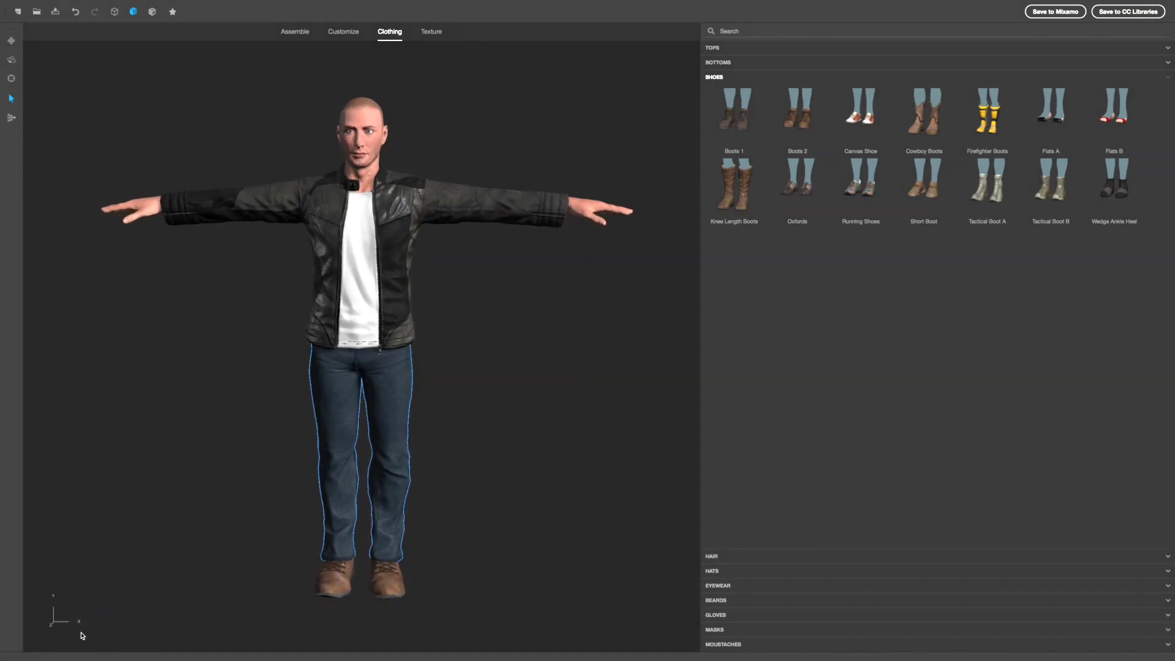
drag(82, 633, 1, 653)
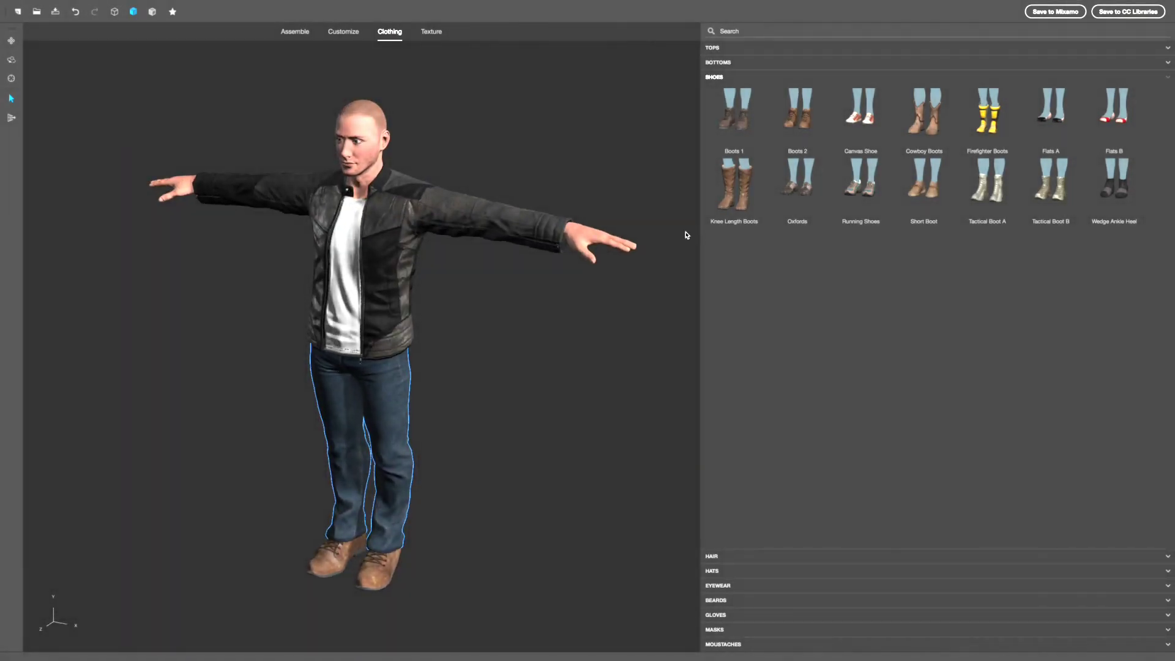
Export the character as an OBJ model named unitychar to the Desktop, in a new folder with occluded polygons removed
mouse_move(333, 2)
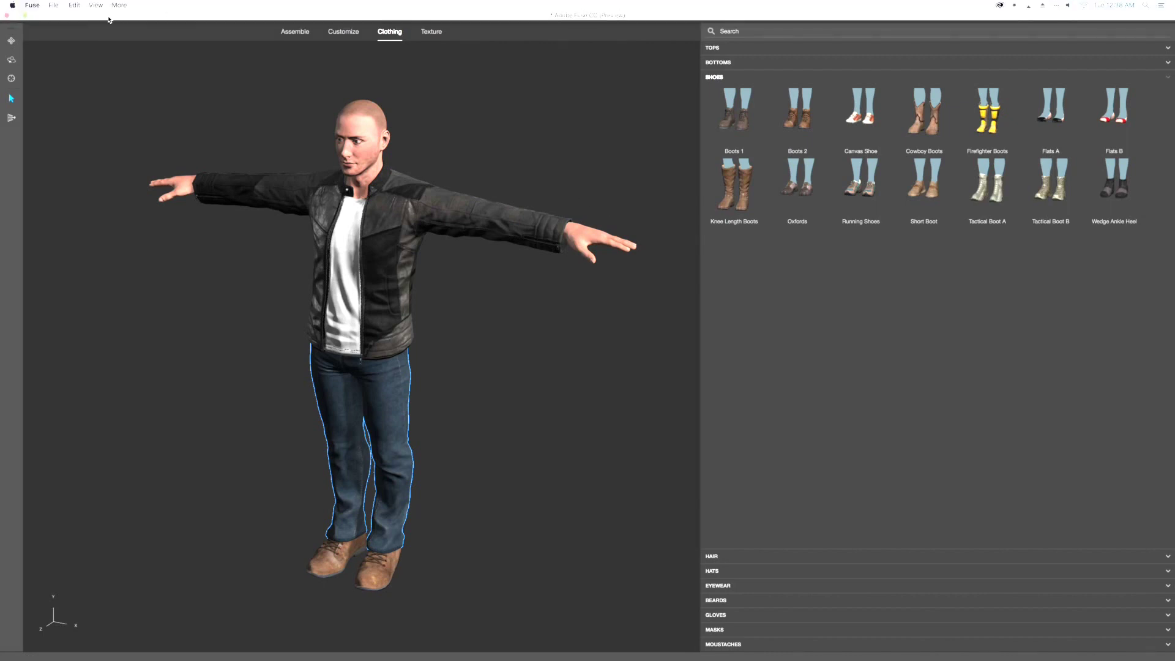
click(53, 5)
mouse_move(89, 102)
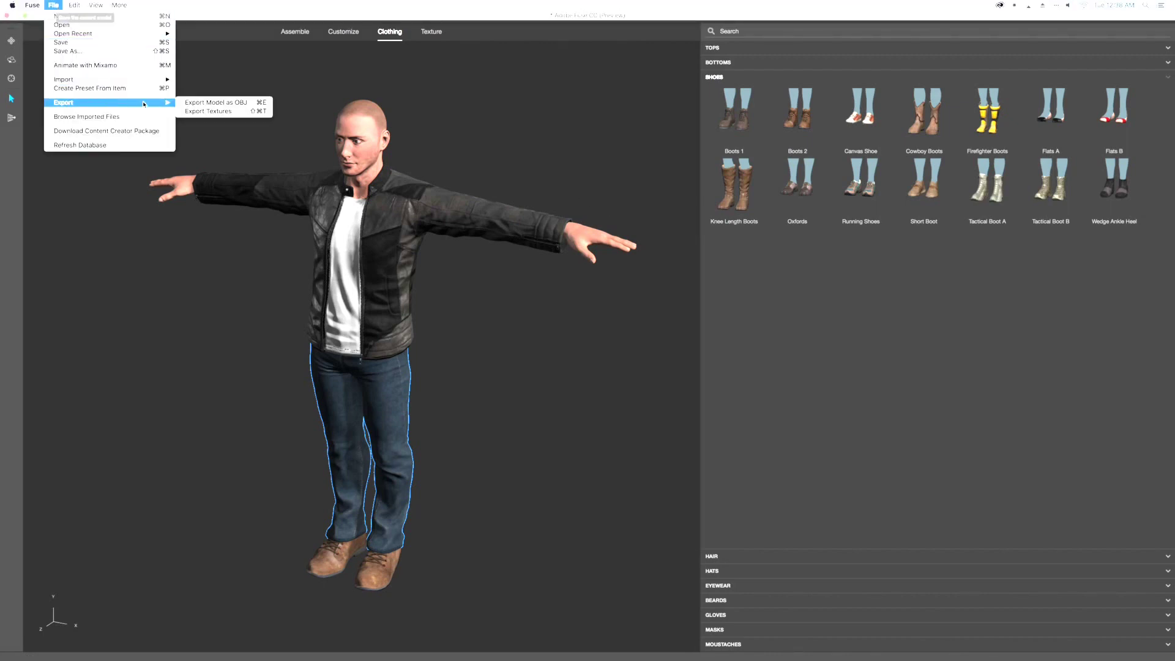
click(206, 104)
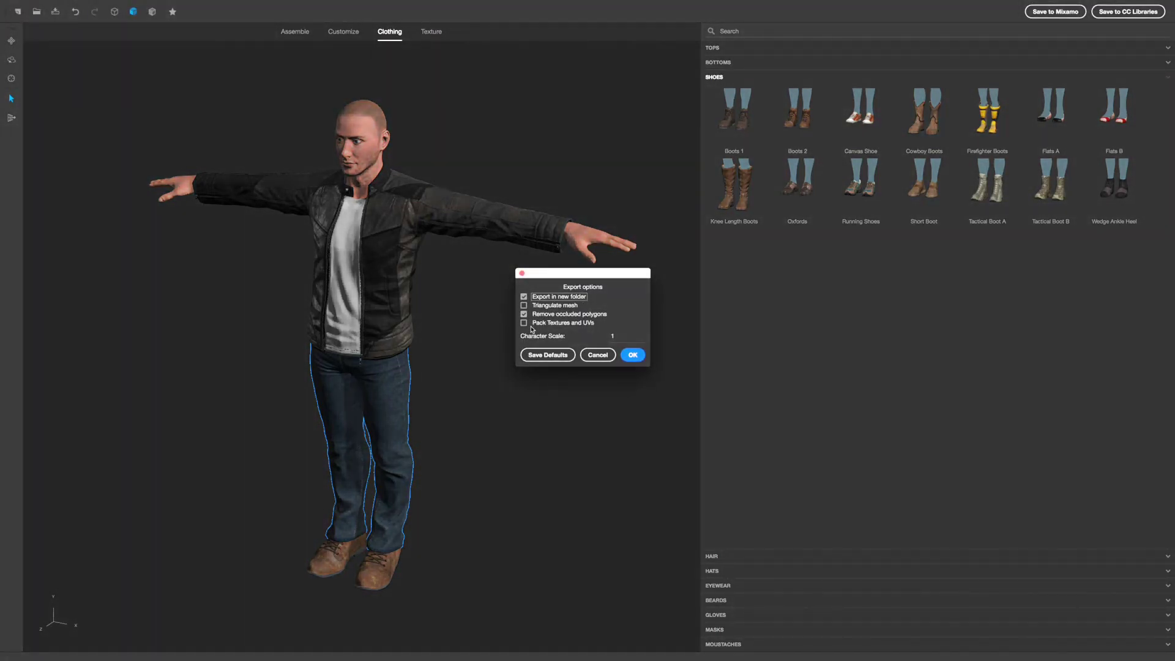
click(634, 356)
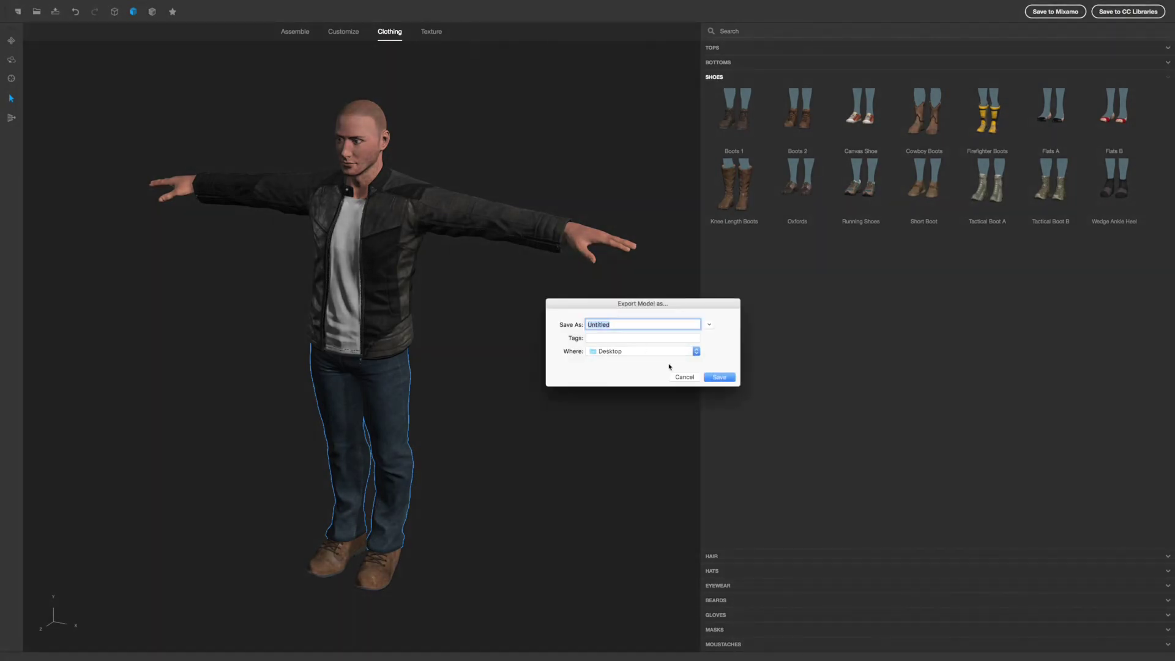
text(unitychar)
key(Return)
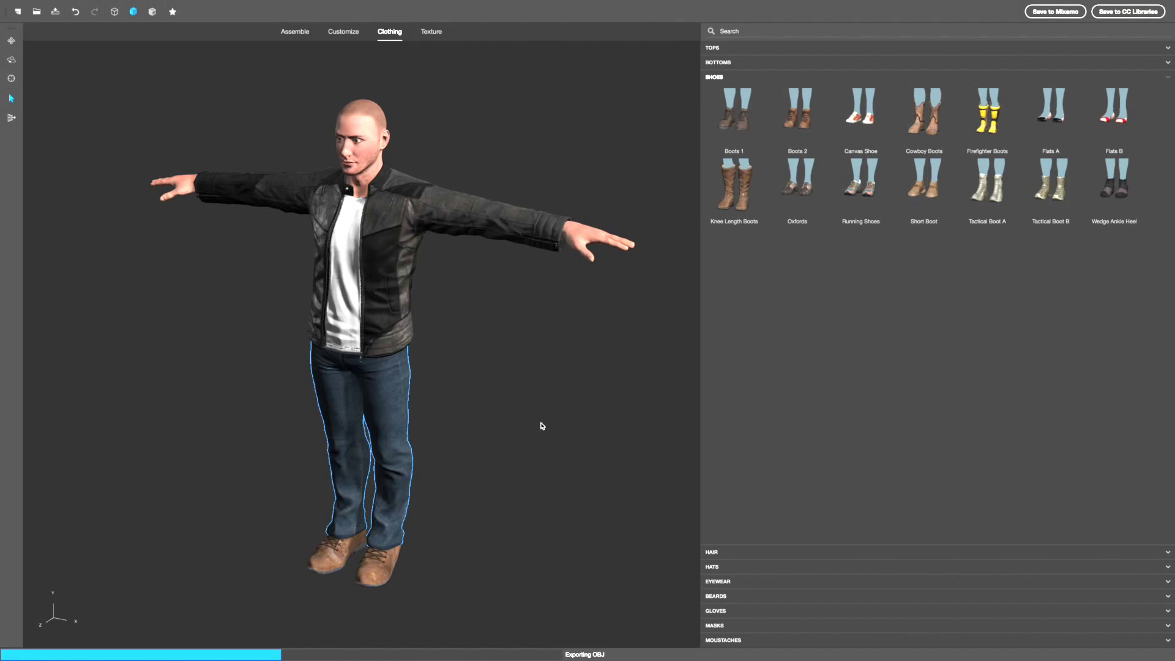
key(Return)
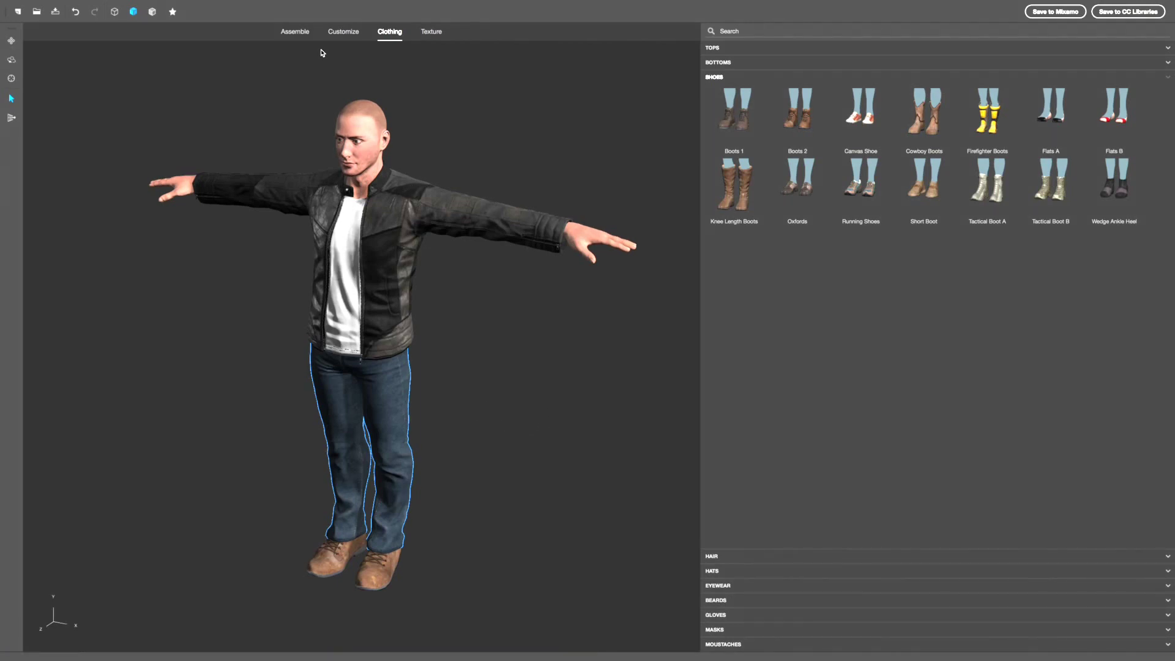
Start a new, empty character model in place of the exported one
mouse_move(130, 2)
click(53, 4)
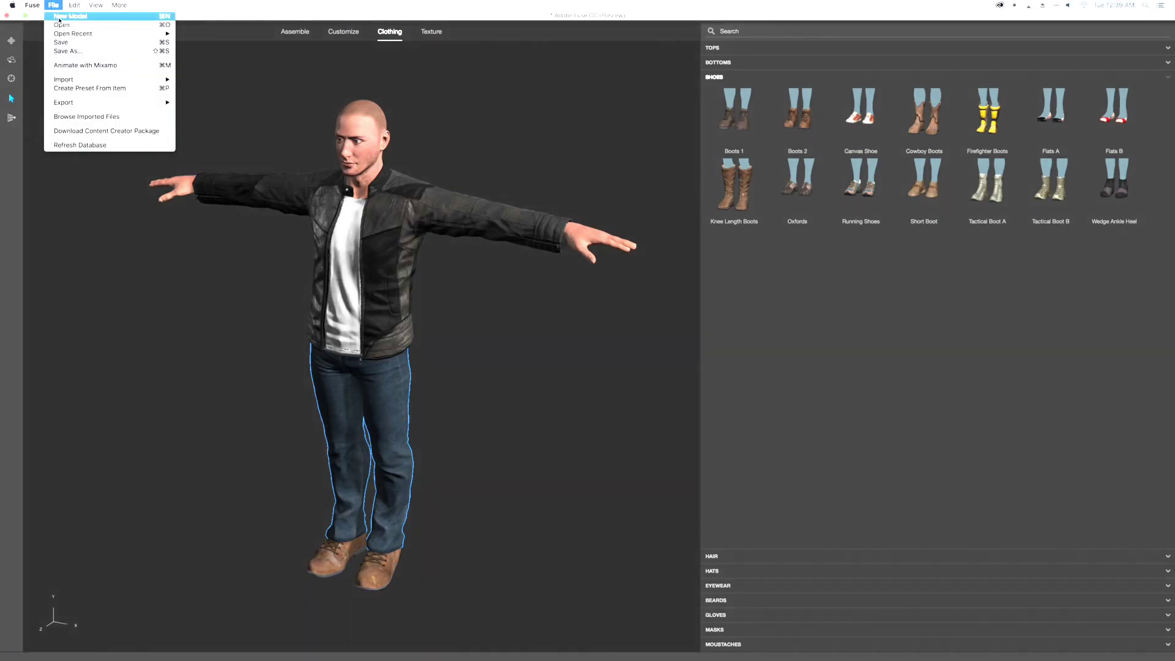
click(59, 17)
click(552, 332)
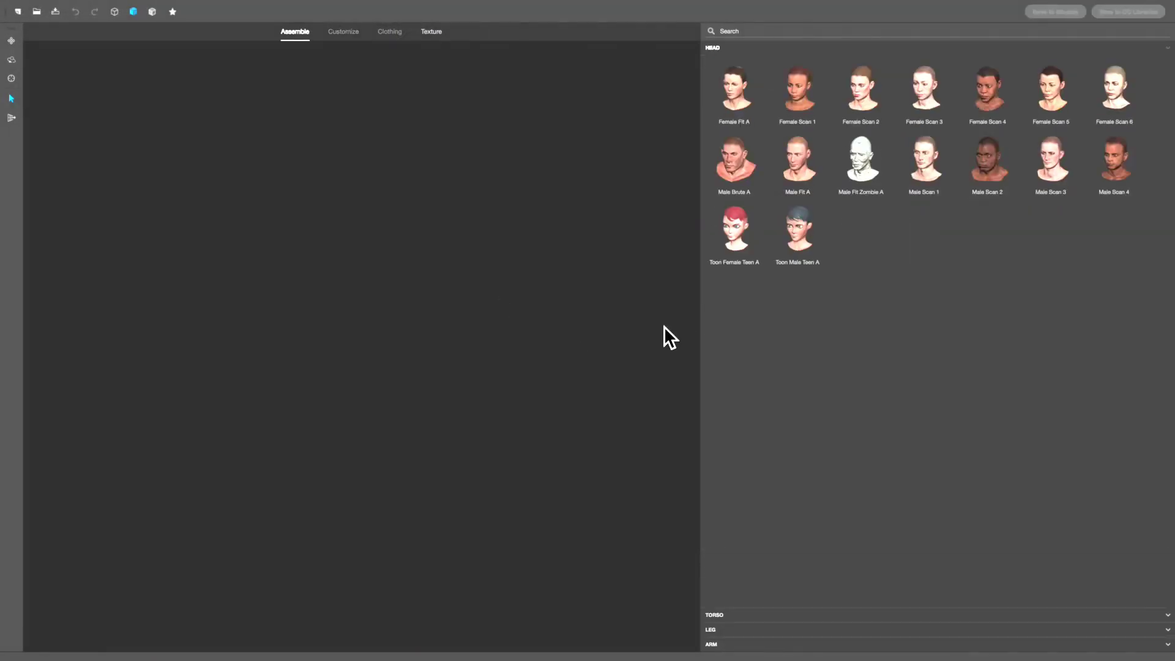
Assemble a zombie character from the Male Fit Zombie A head, torso, legs and arms
click(871, 163)
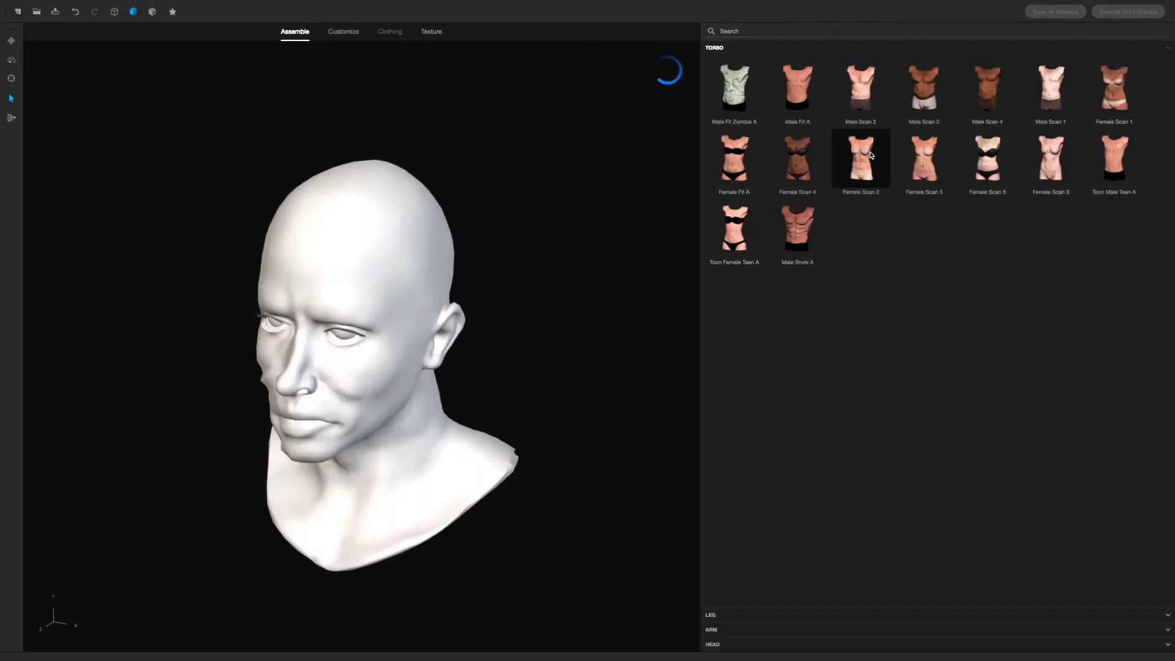
click(728, 110)
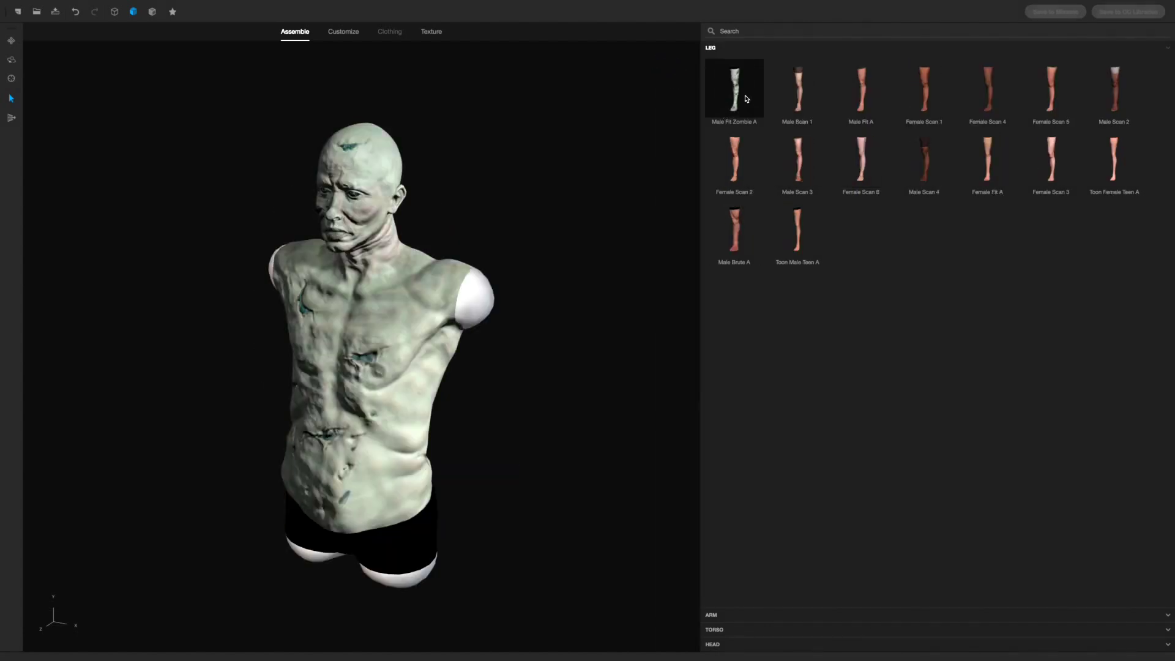
click(746, 99)
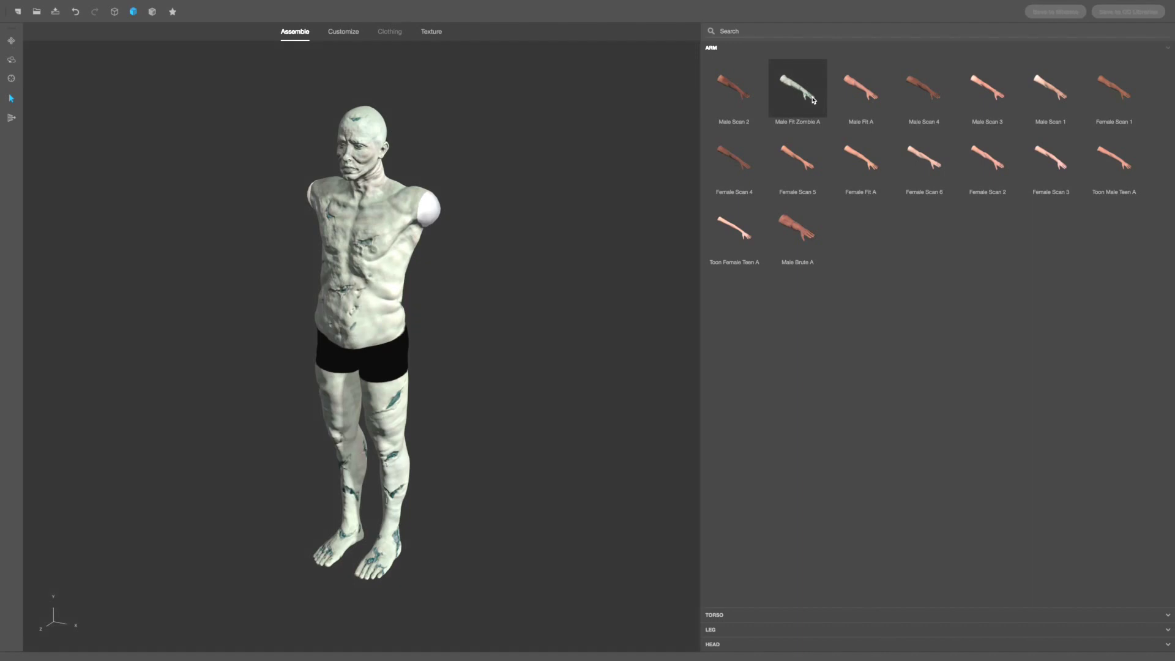
click(813, 100)
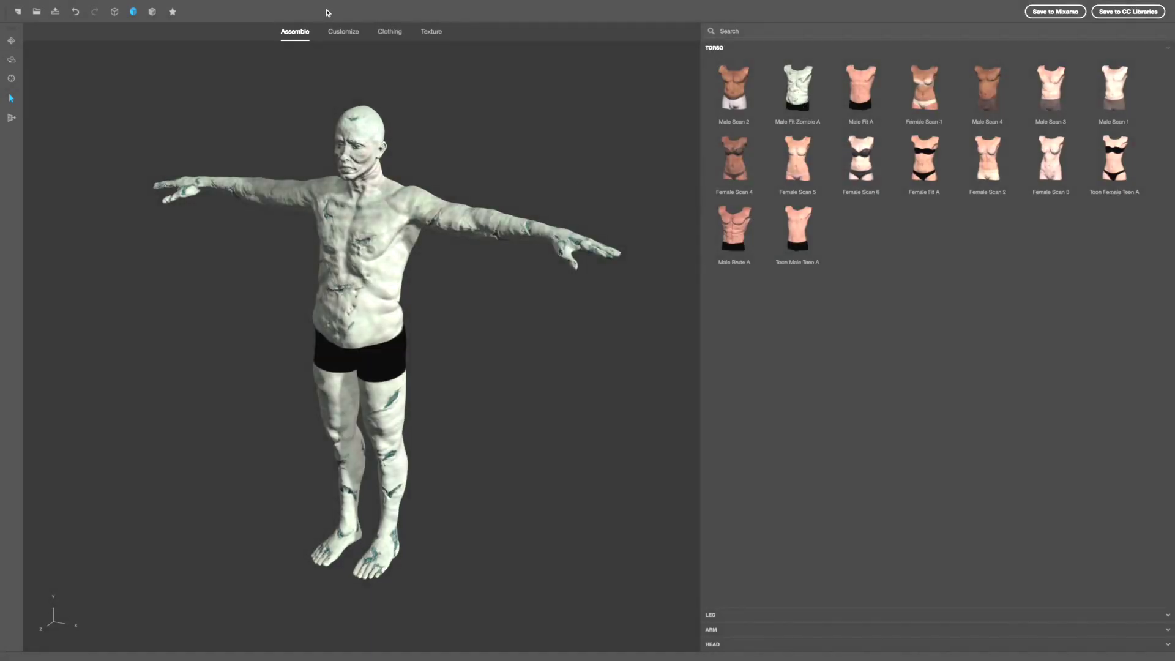
Try the Tactical Response and ACU bottoms on the zombie, and dress it in the Workout Shorts
click(389, 32)
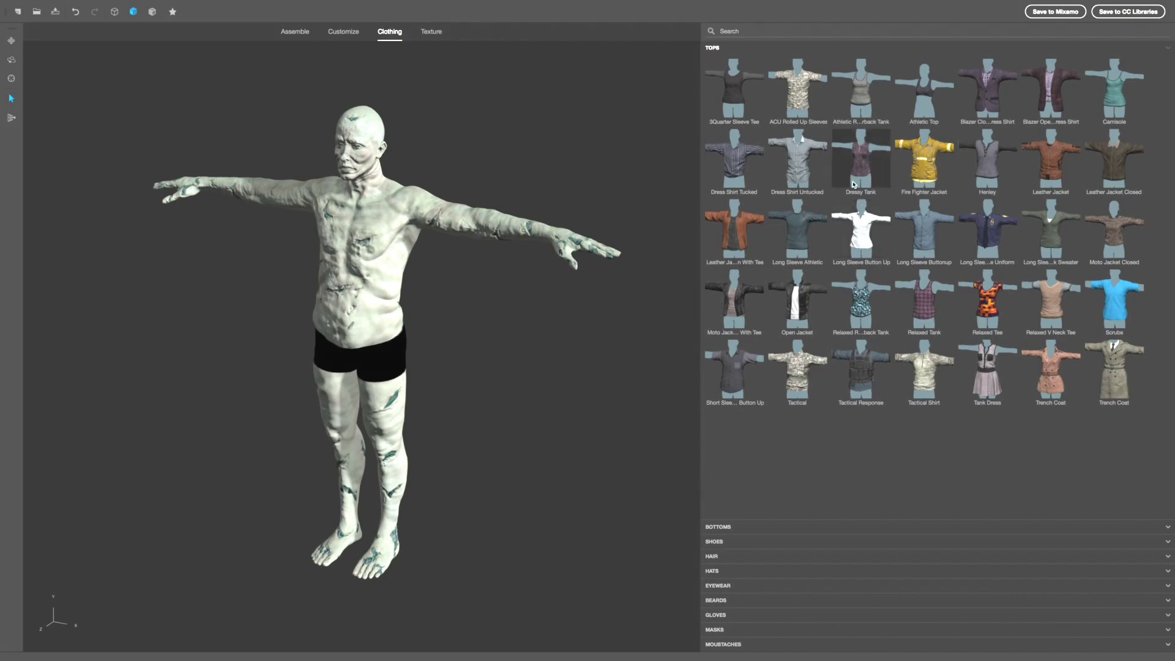
click(734, 529)
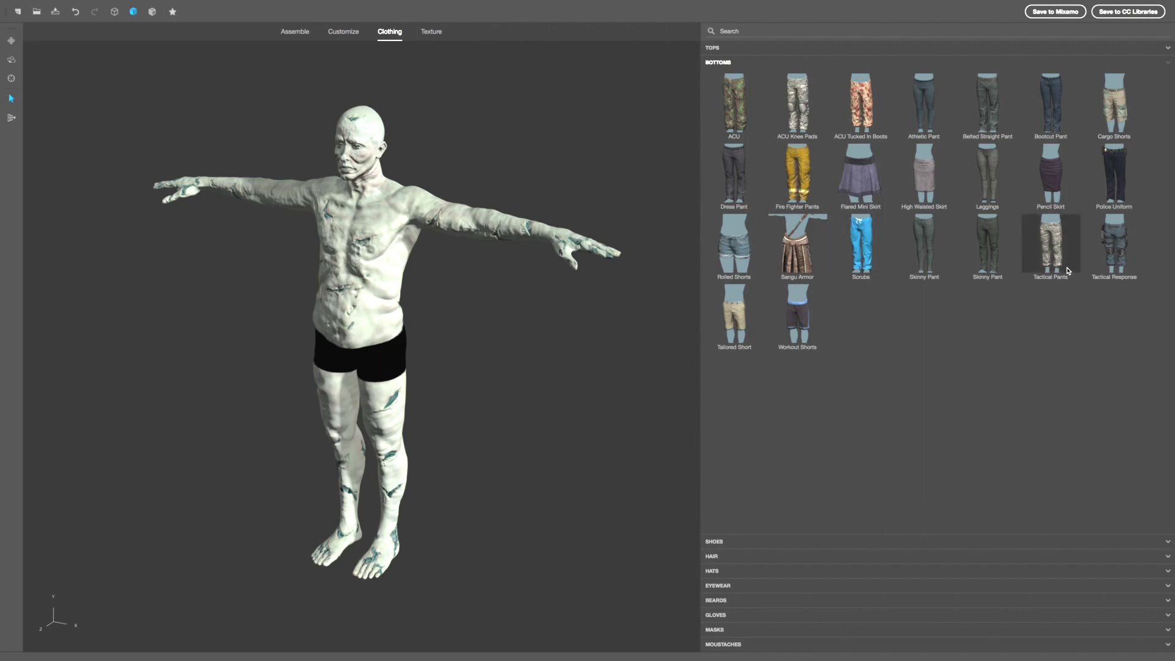
click(1121, 261)
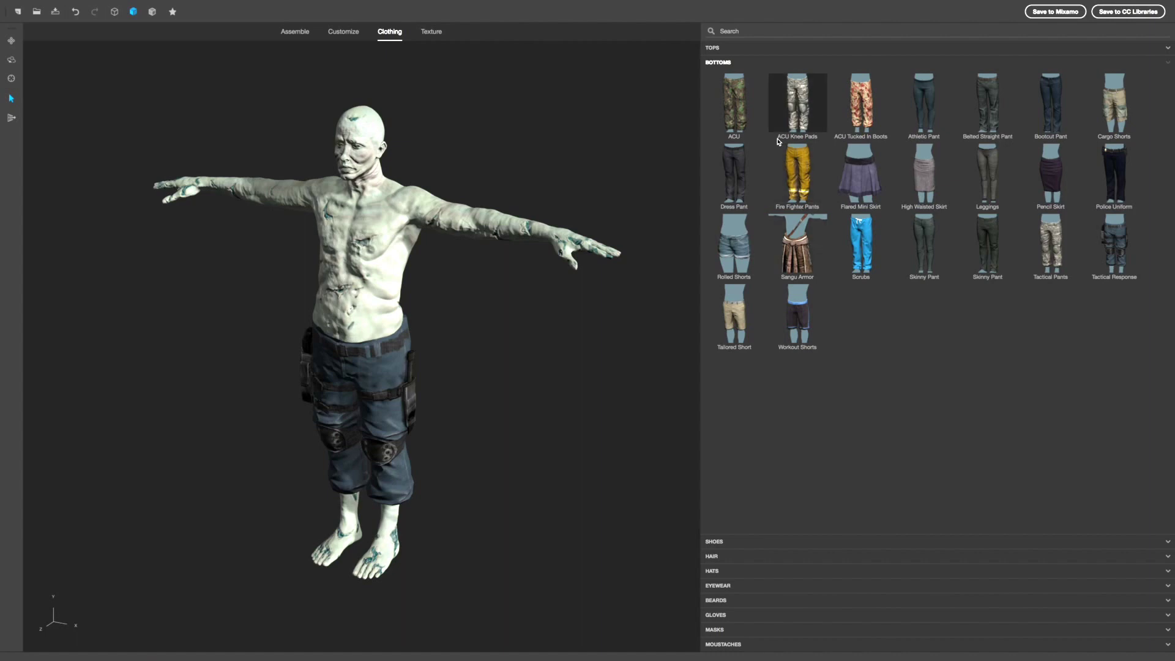
click(735, 118)
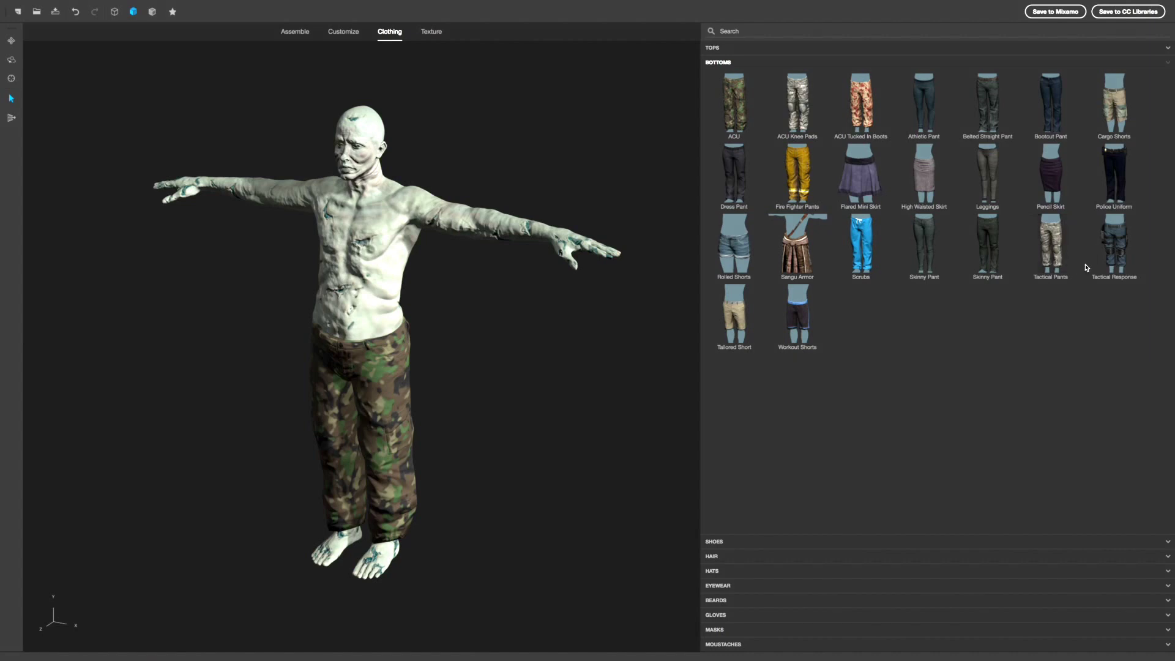
click(814, 320)
drag(426, 395, 166, 569)
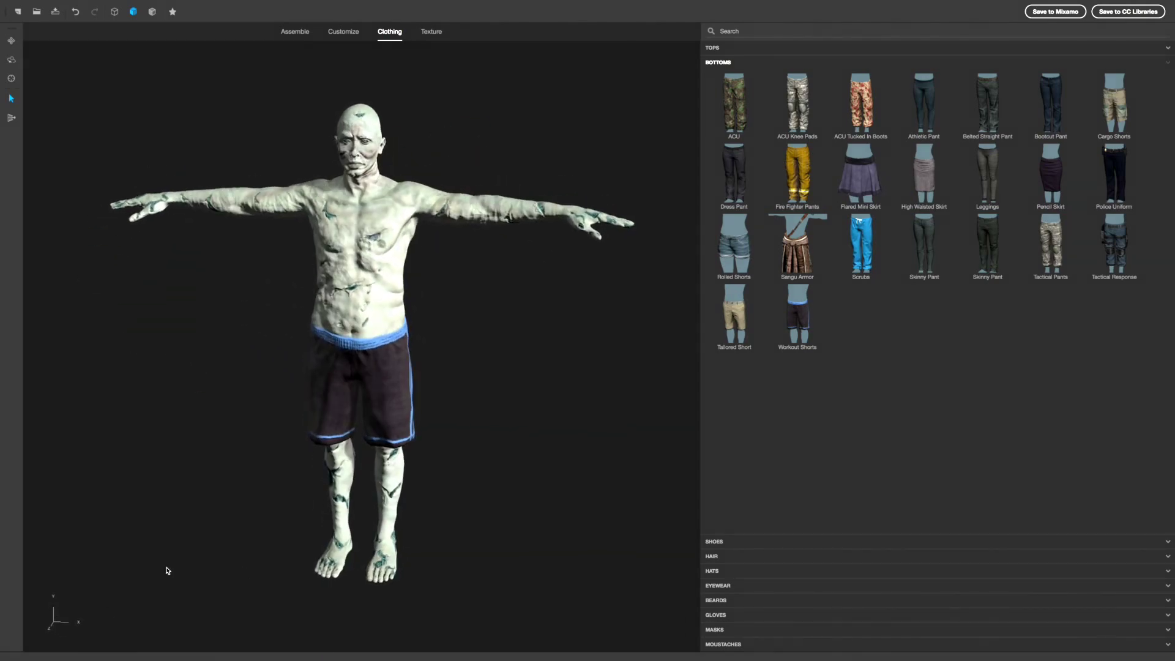
Customize the zombie's arms with Bicep Small / Big and Tricep Small / Big at 100 and Elbows Inward / Outward at 11
click(446, 200)
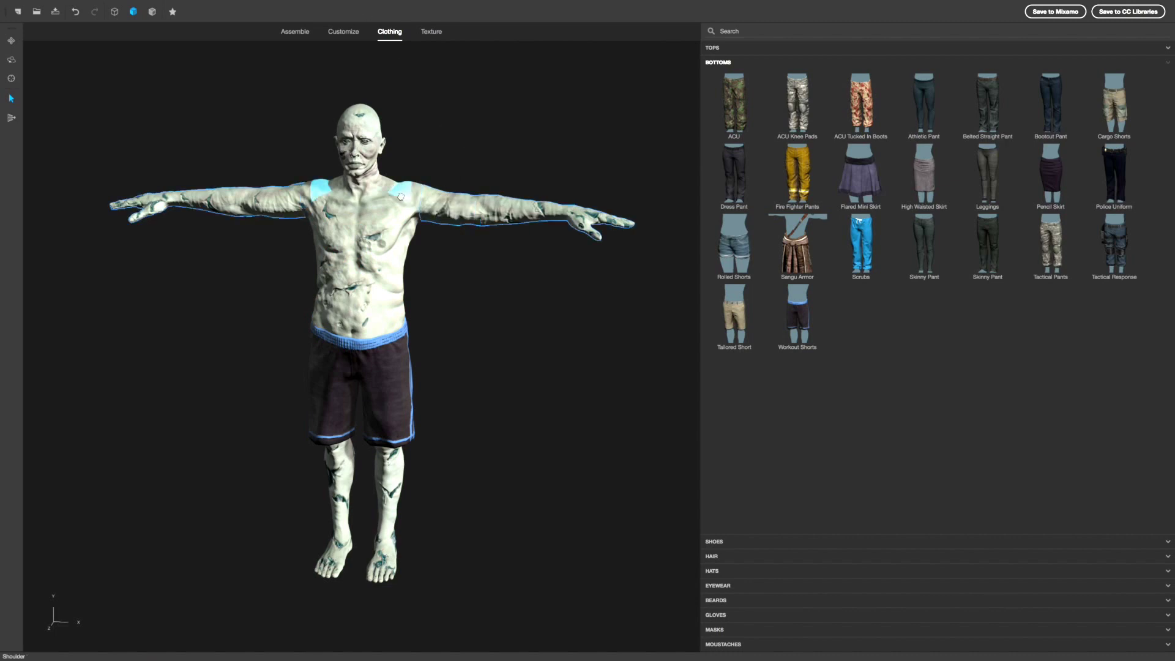
click(296, 33)
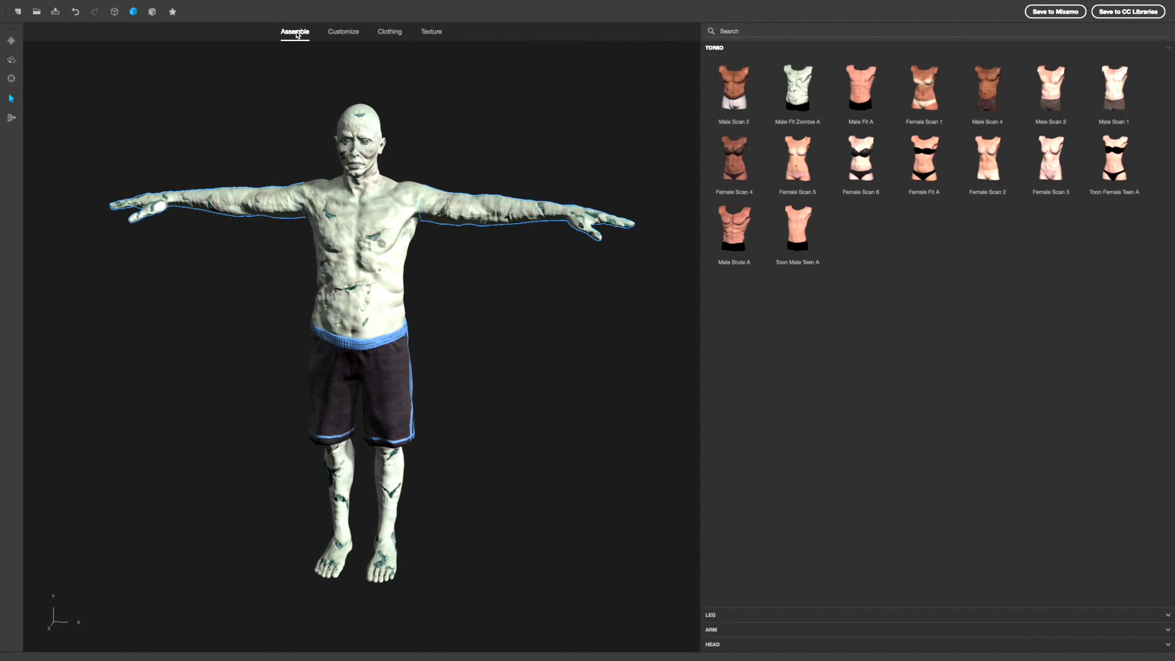
click(344, 35)
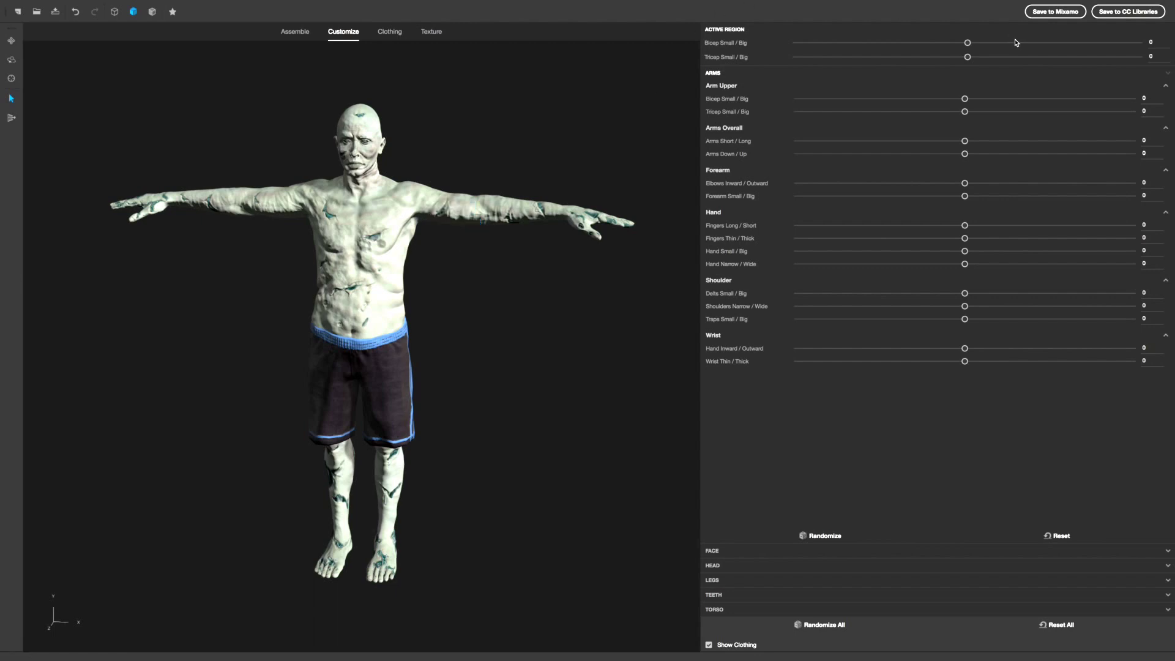
drag(973, 42, 1174, 29)
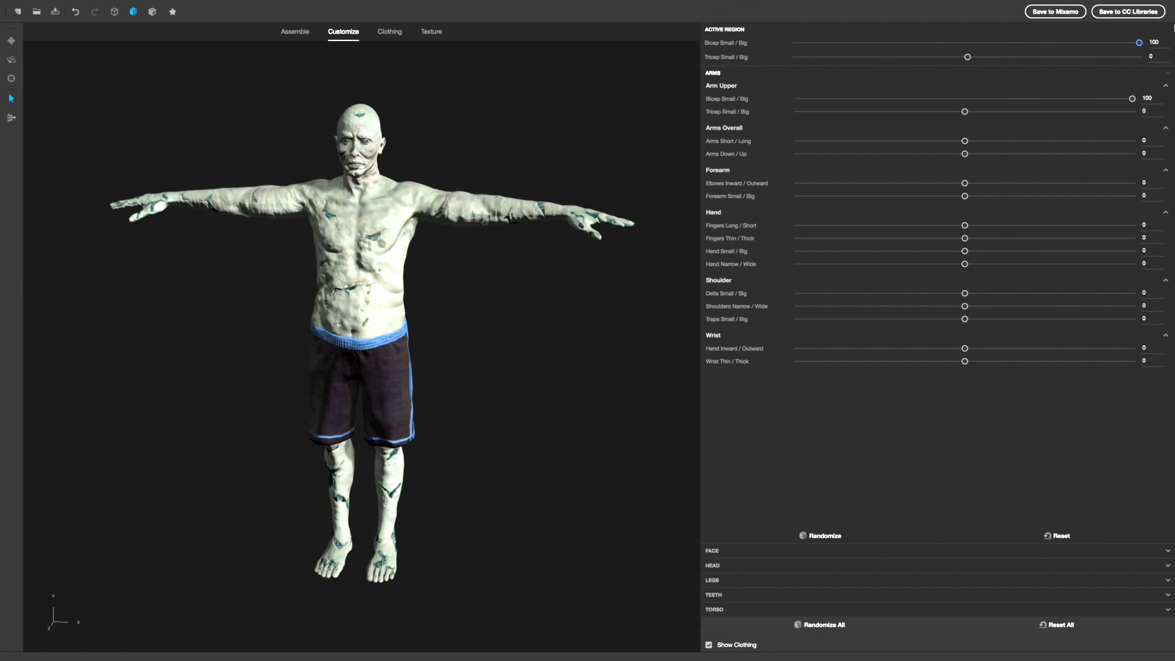
drag(968, 57, 1148, 59)
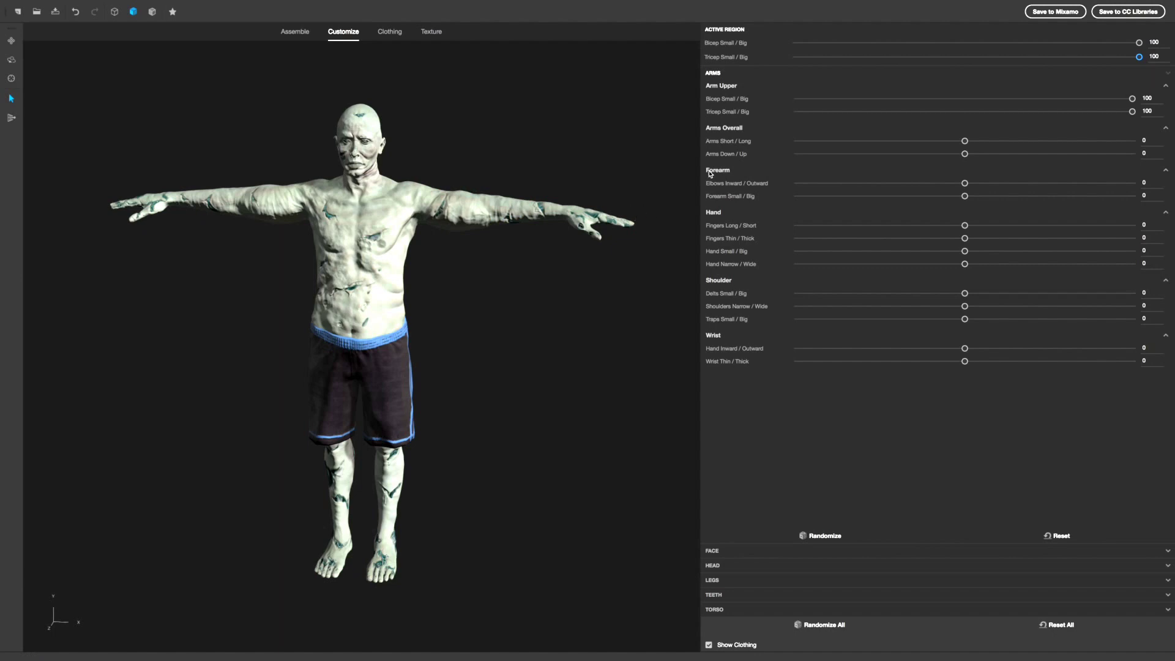
drag(965, 184, 991, 231)
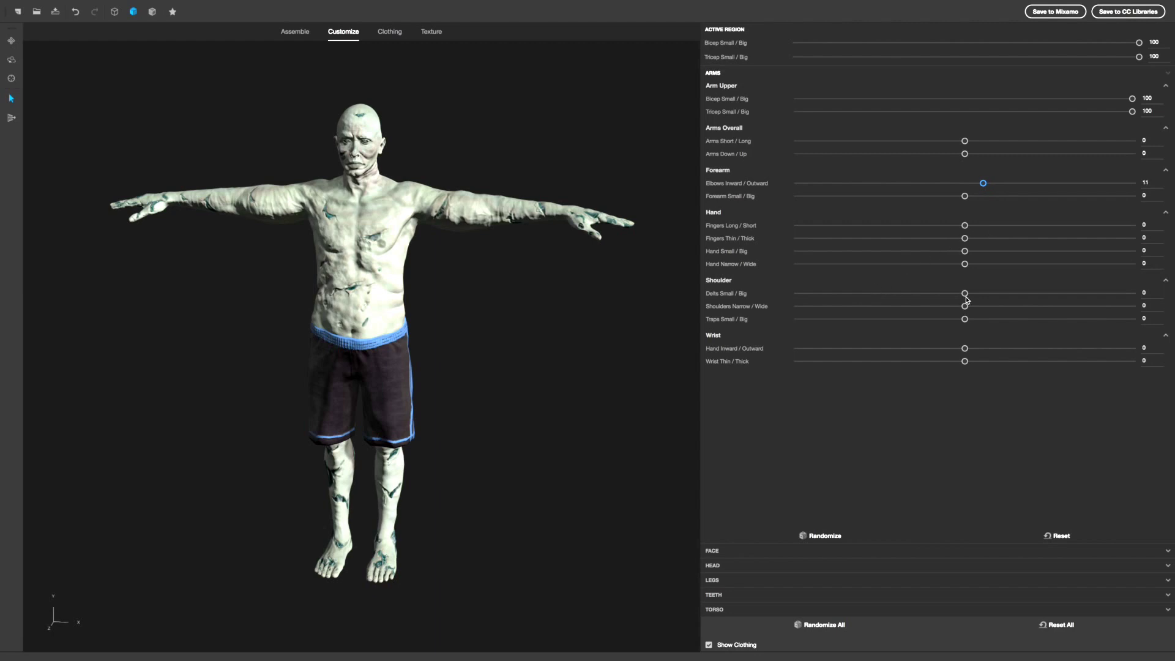
Set the delts, shoulder width and traps to 100, Hand Inward / Outward to -100, and Wrist Thin / Thick to 100
drag(966, 294, 1173, 219)
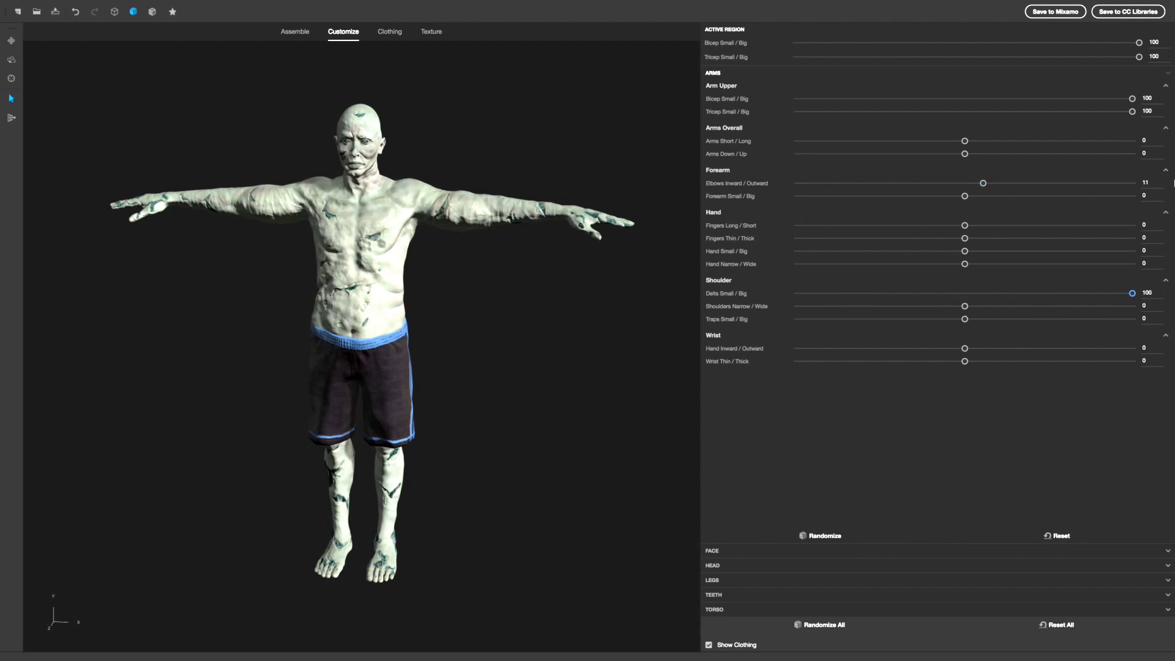
drag(971, 309, 1112, 305)
drag(973, 310, 991, 309)
drag(971, 312, 1173, 294)
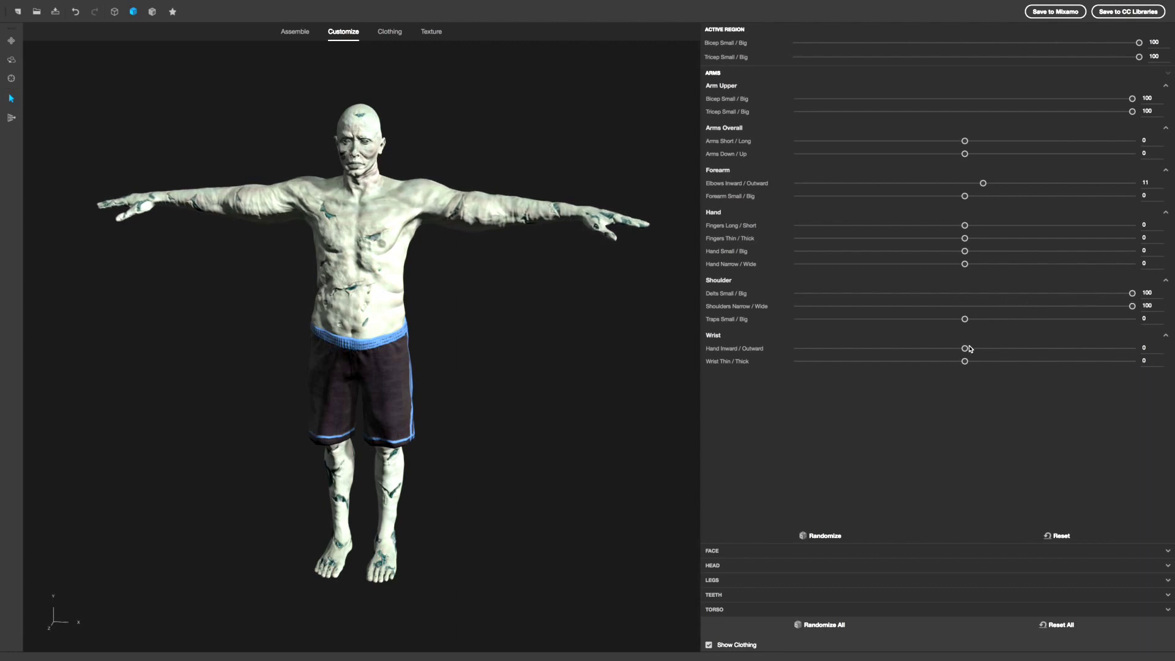
drag(966, 319, 1174, 283)
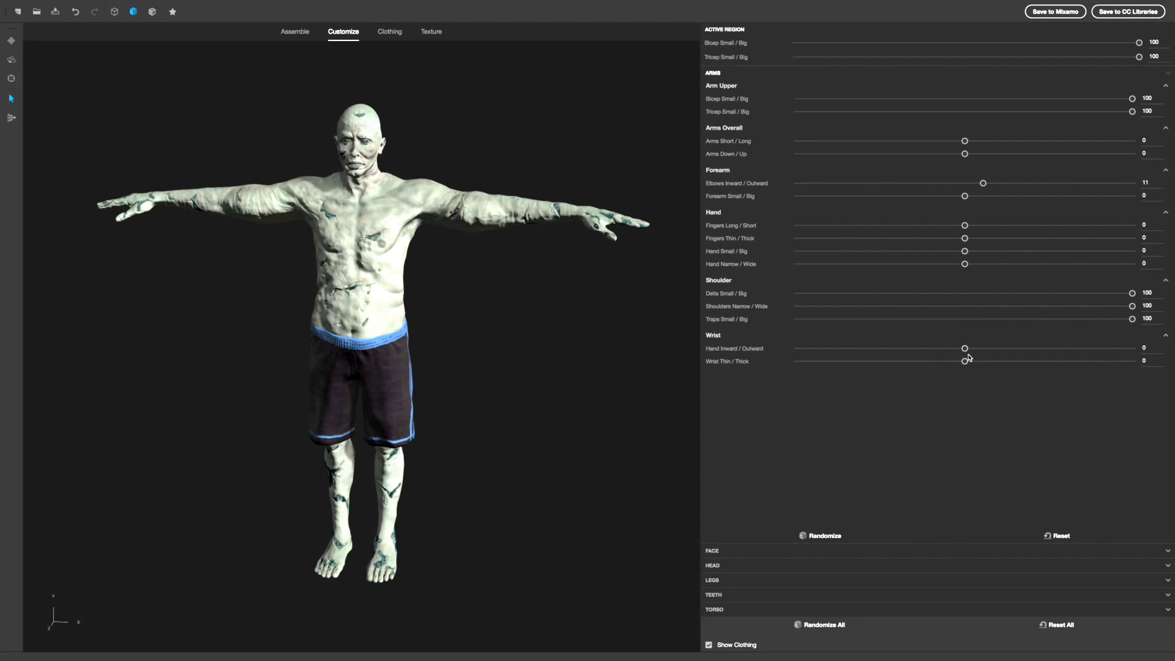
drag(967, 353, 685, 375)
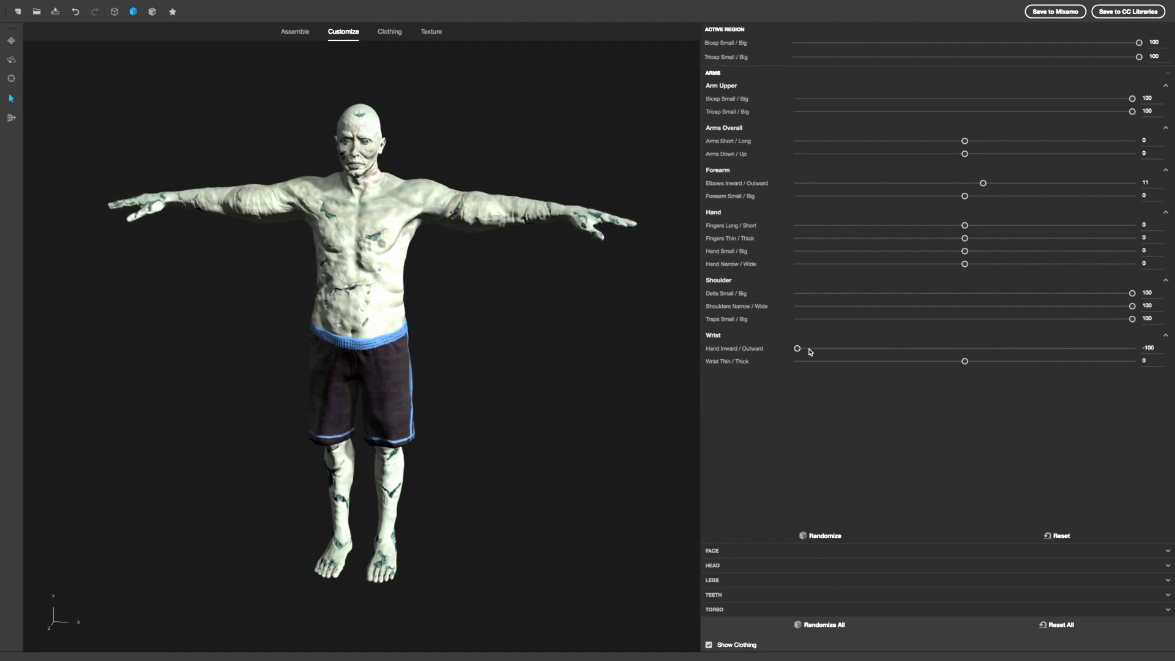
drag(965, 361, 1173, 306)
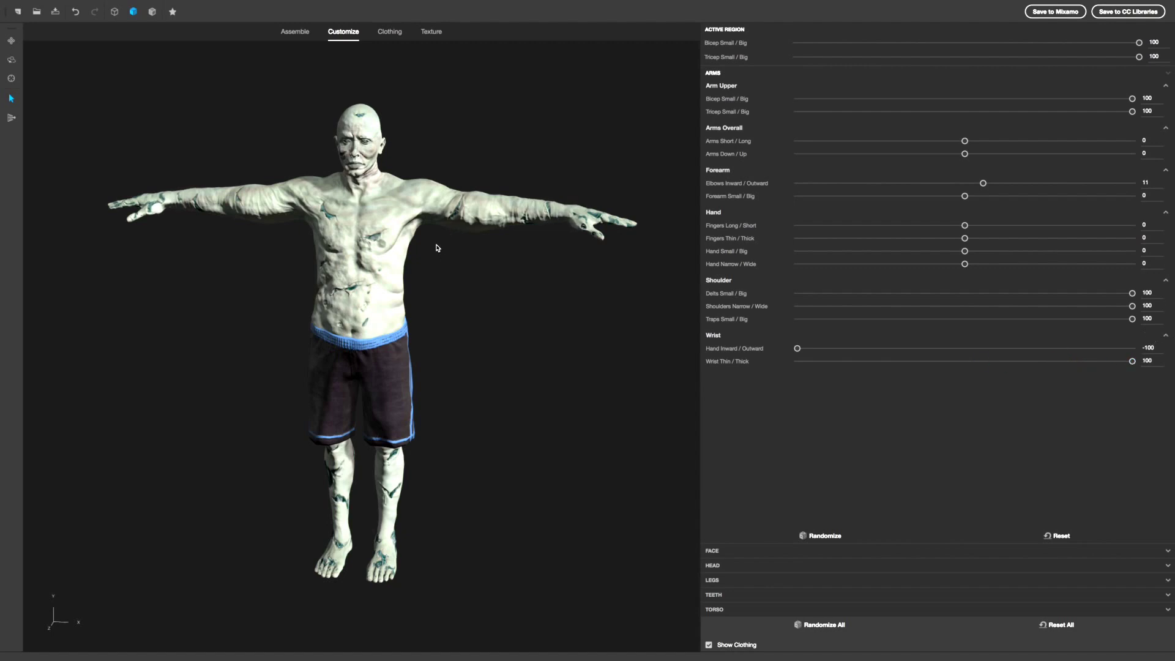
Give the zombie's face an Angry expression of 83
click(720, 551)
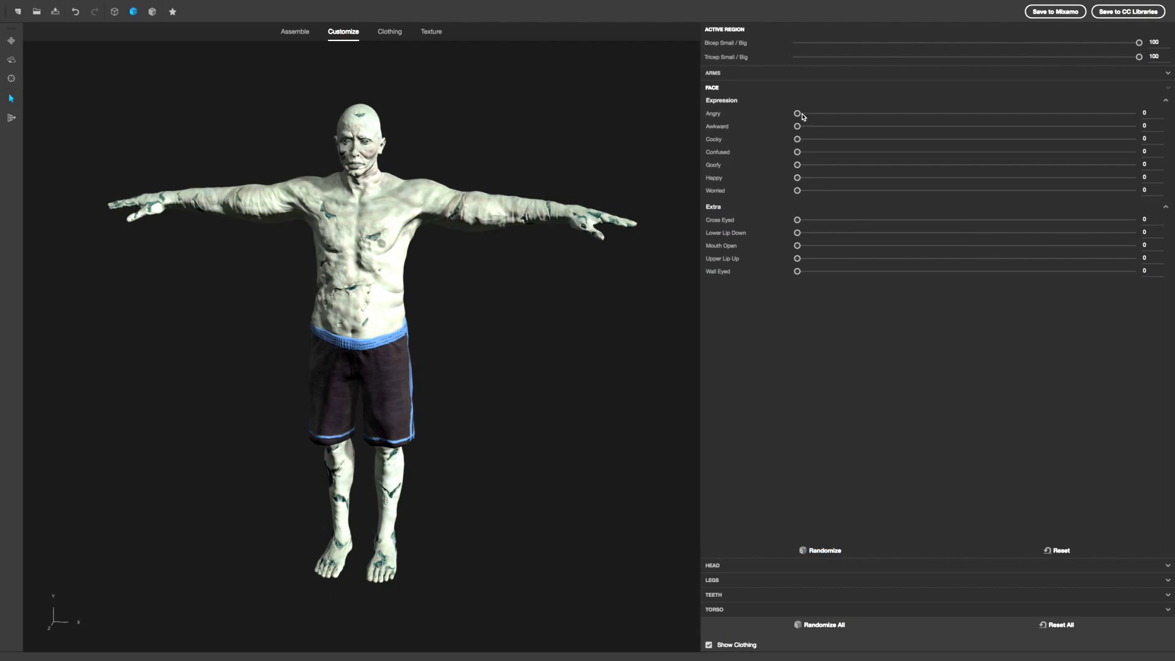
drag(802, 114, 1084, 106)
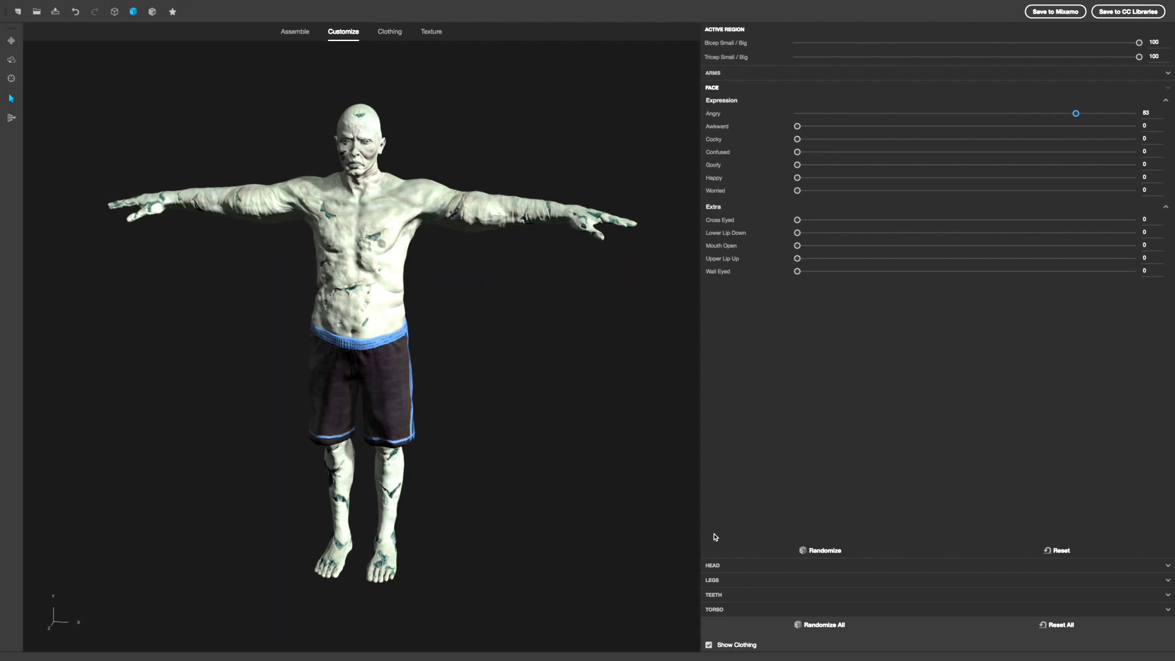
scroll(446, 285, down, 2)
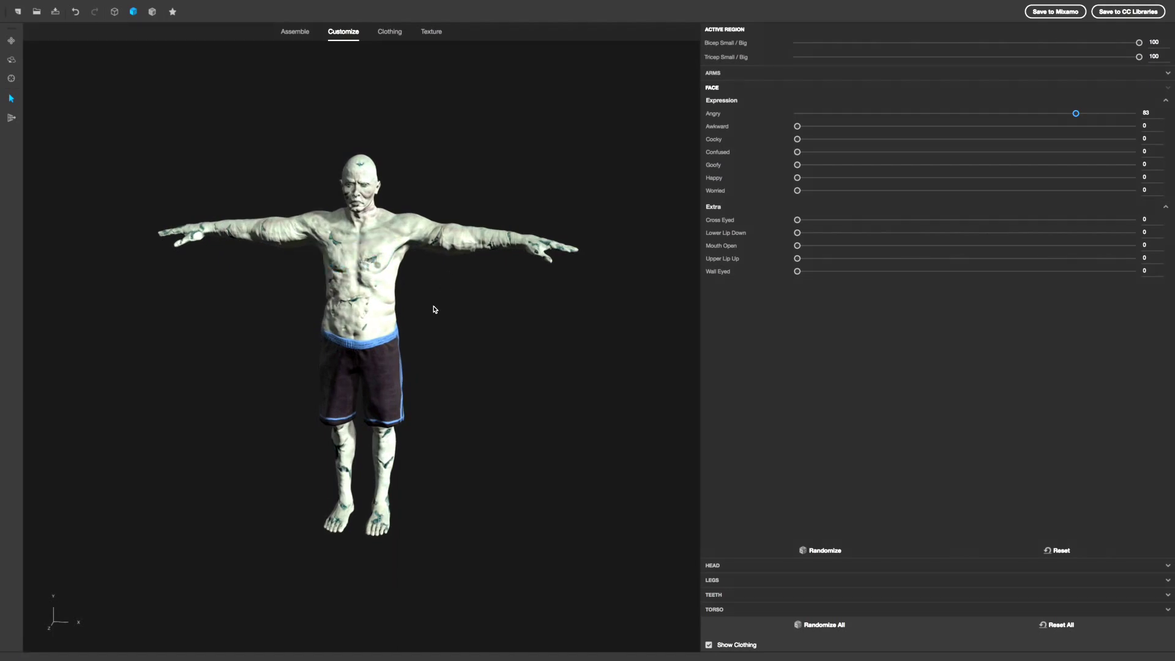
Set the torso's Chest Out / In to -100, and both Clavicles Down / Up and Clavicles Narrow / Wide to 100
click(757, 609)
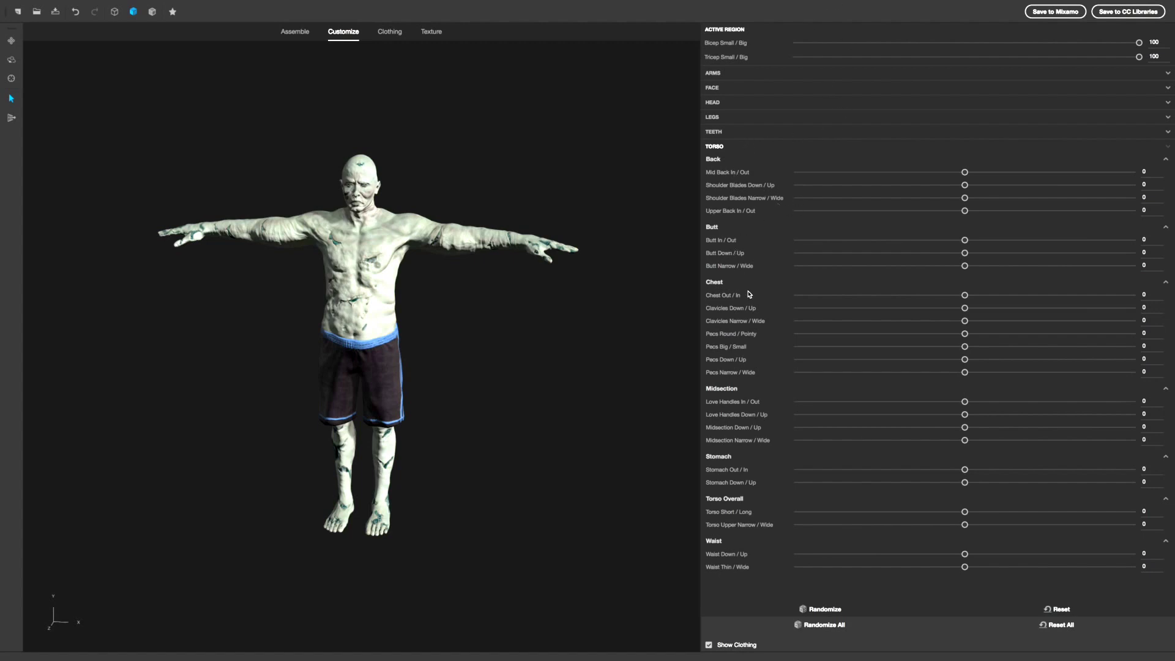
drag(965, 296, 654, 312)
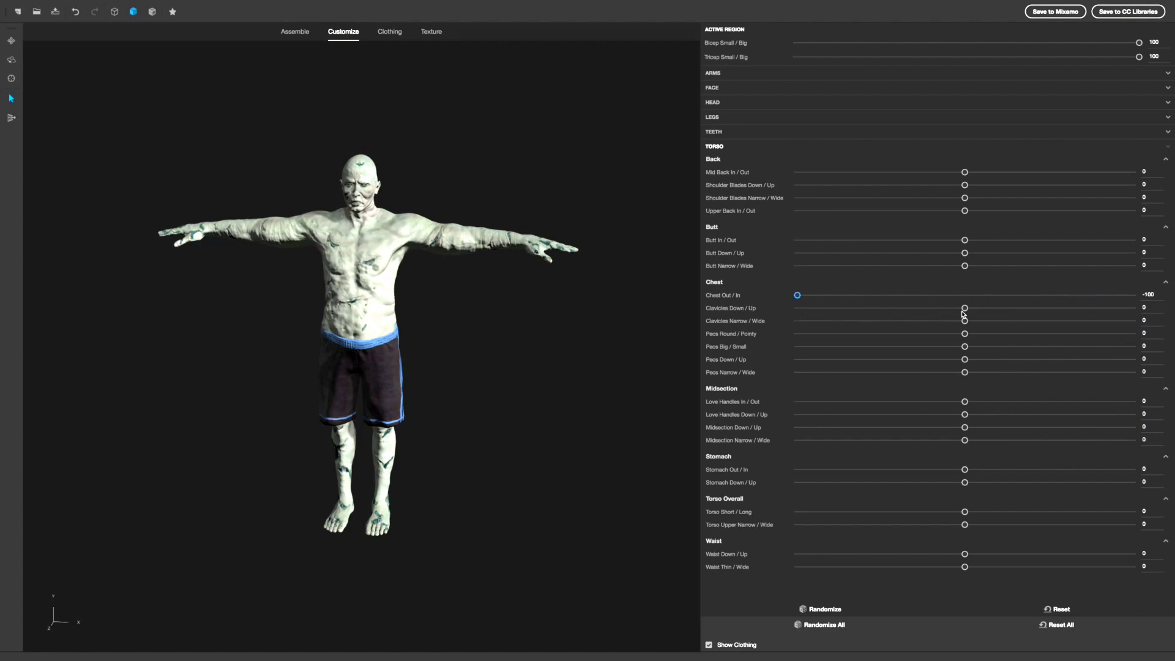
drag(964, 309, 967, 309)
drag(971, 312, 1174, 279)
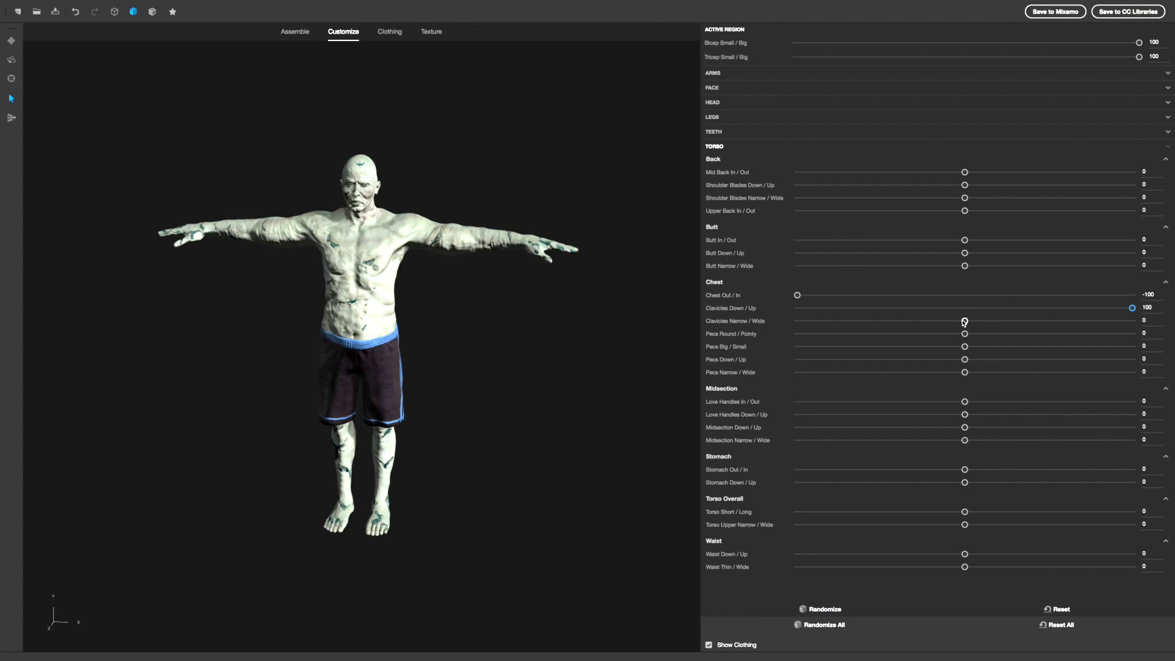
drag(964, 322, 1156, 311)
Set the chest's Pecs Round / Pointy and Pecs Big / Small to -100, and Pecs Down / Up to 100
drag(965, 334, 1173, 306)
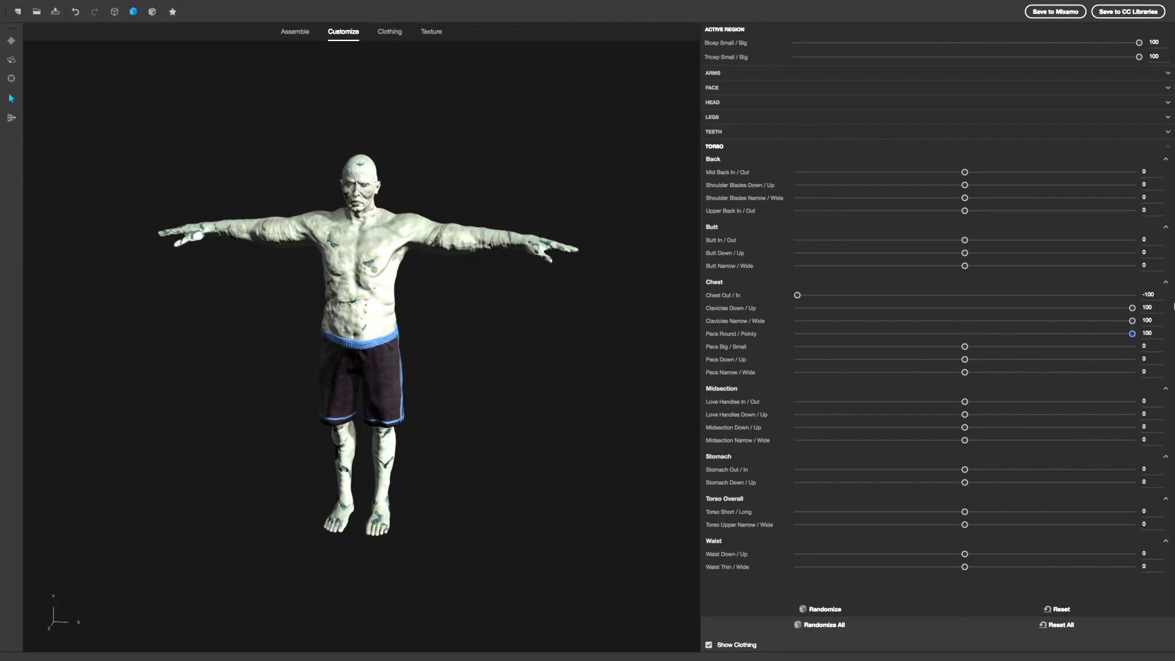
drag(964, 346, 609, 385)
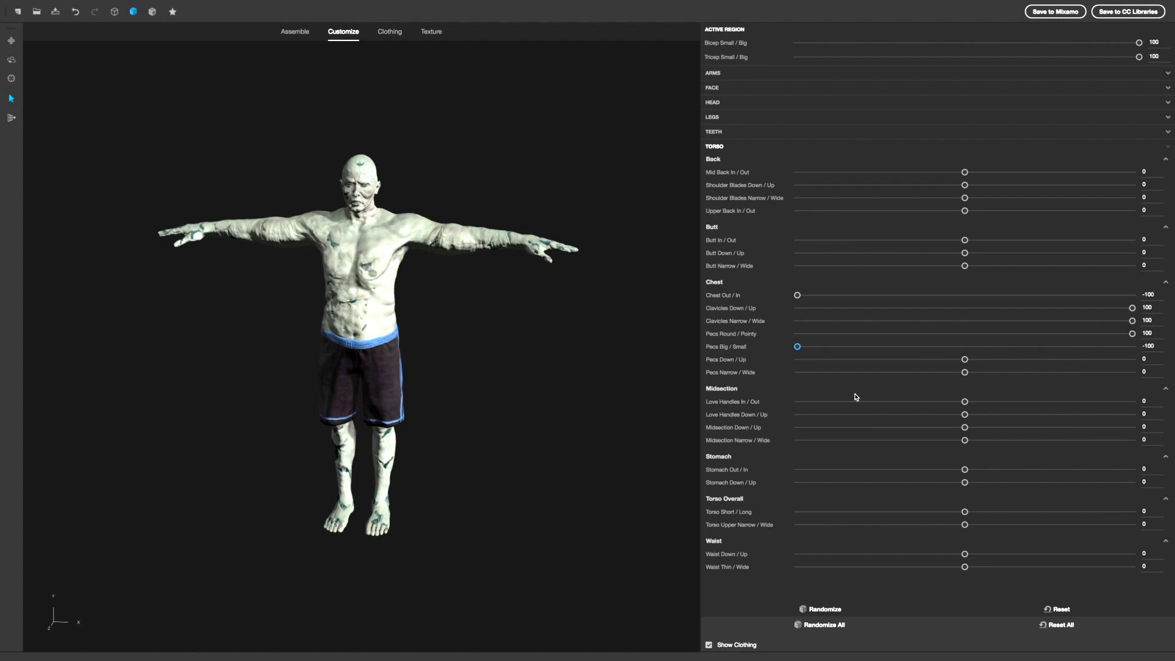
drag(1131, 335, 716, 336)
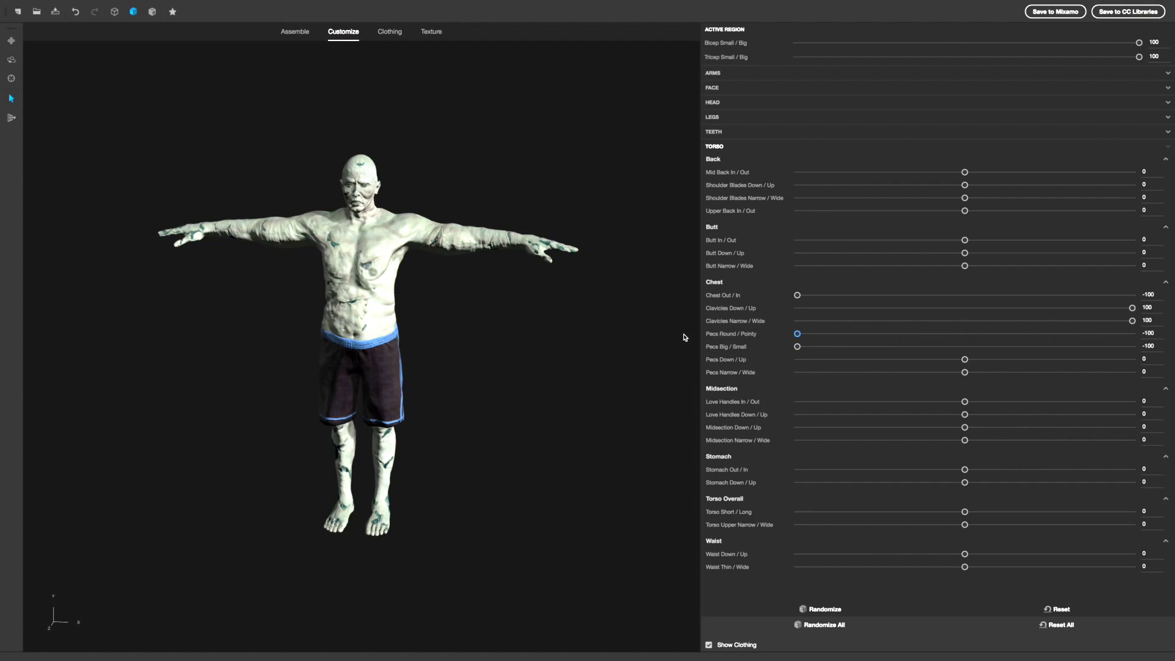
drag(965, 359, 1174, 330)
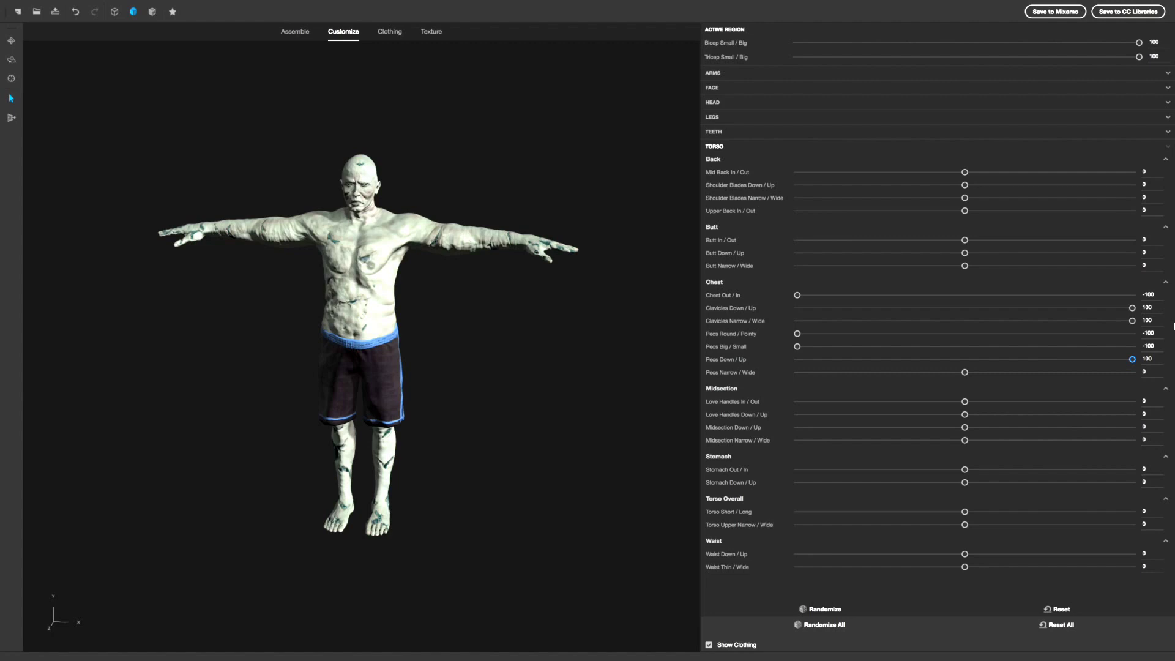
Export the zombie as an OBJ model named weird zombie to the Desktop, in a new folder with occluded polygons removed
scroll(456, 342, down, 2)
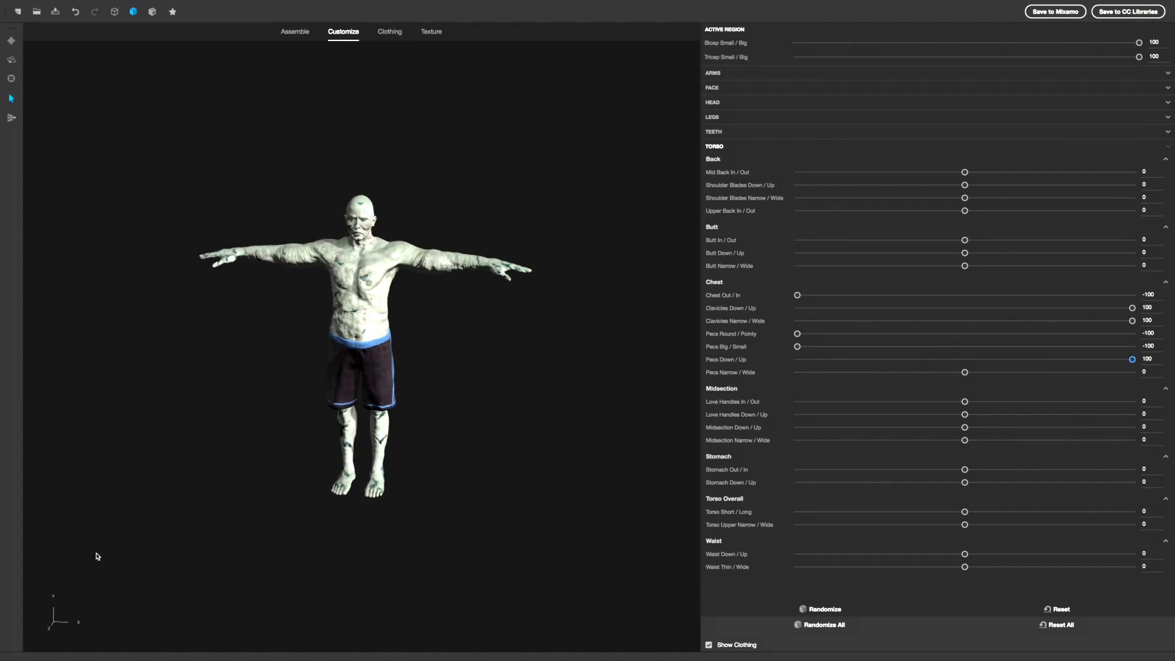
drag(53, 612, 216, 641)
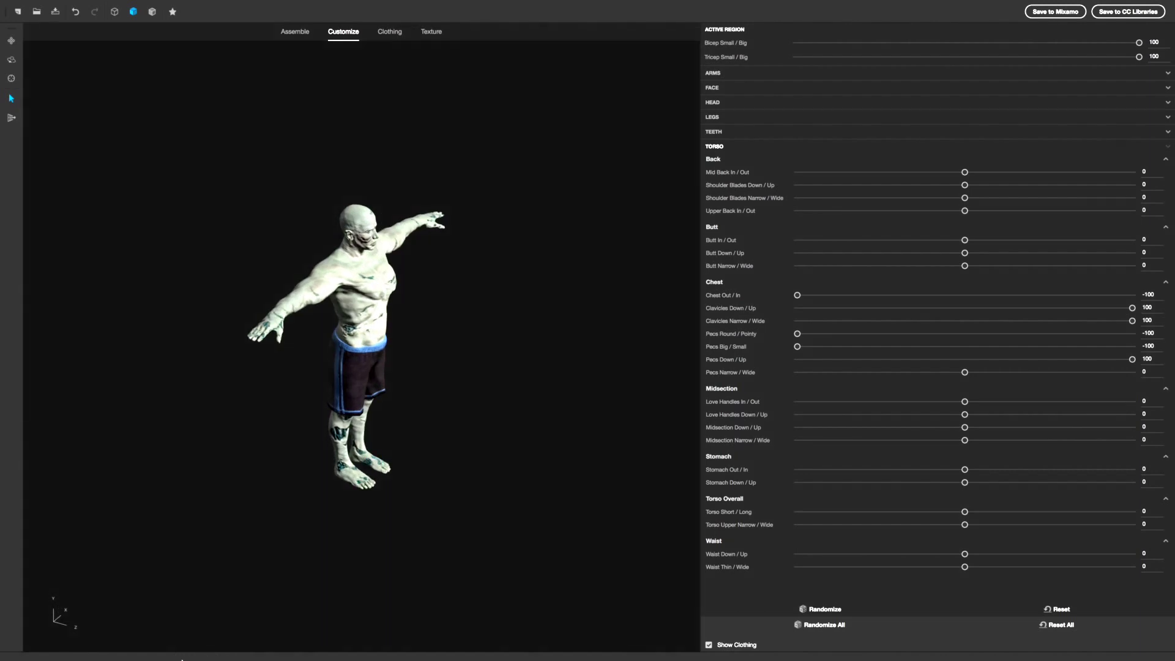
drag(28, 611, 2, 554)
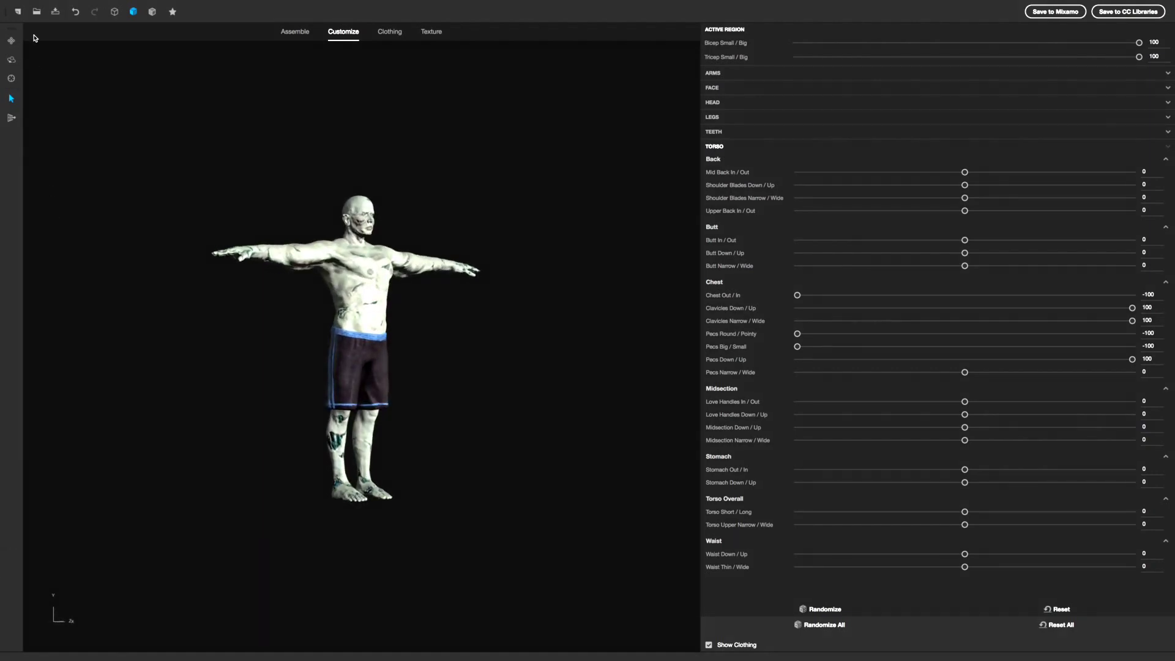
click(55, 5)
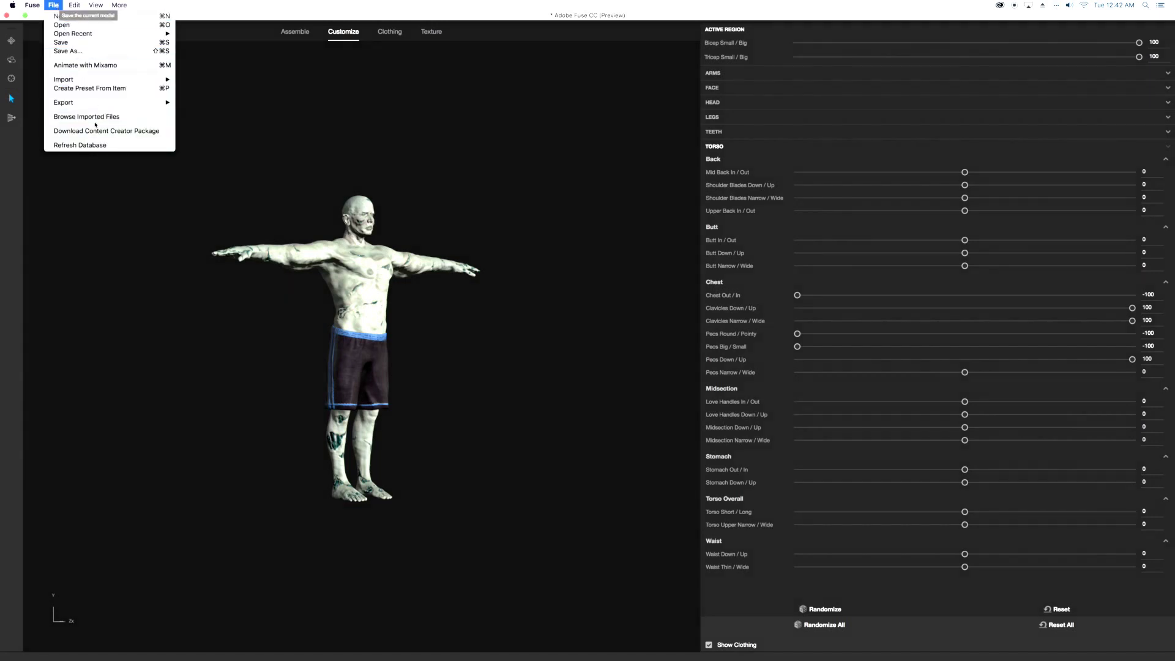
mouse_move(122, 102)
click(263, 107)
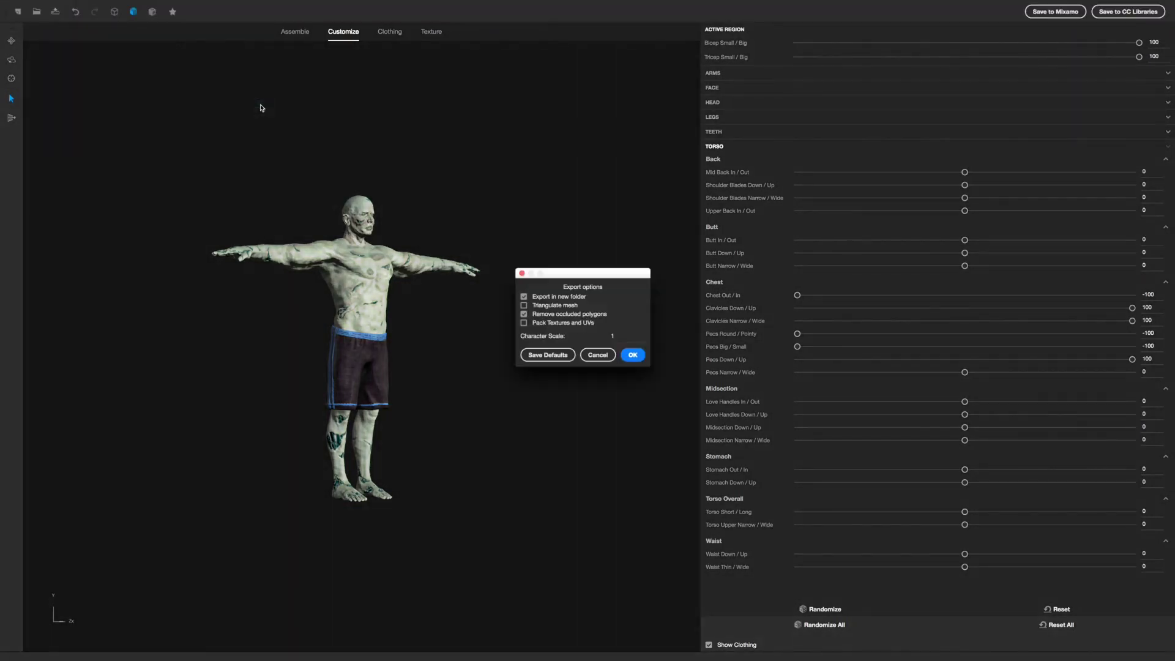
click(633, 355)
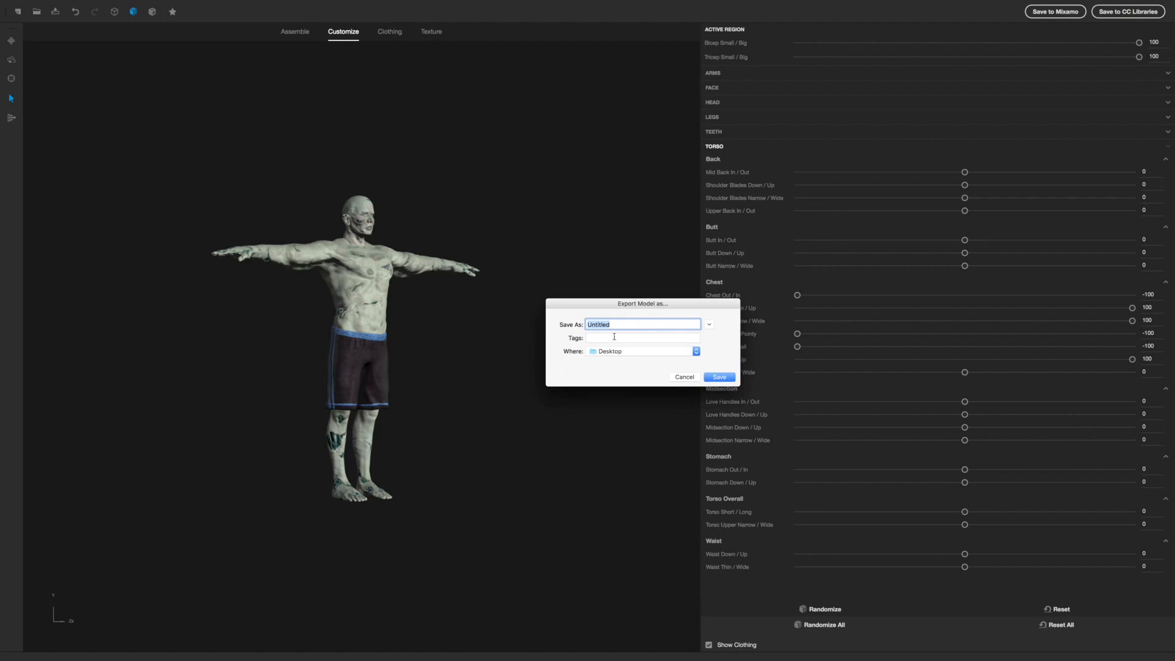
text(weird zombie)
key(Return)
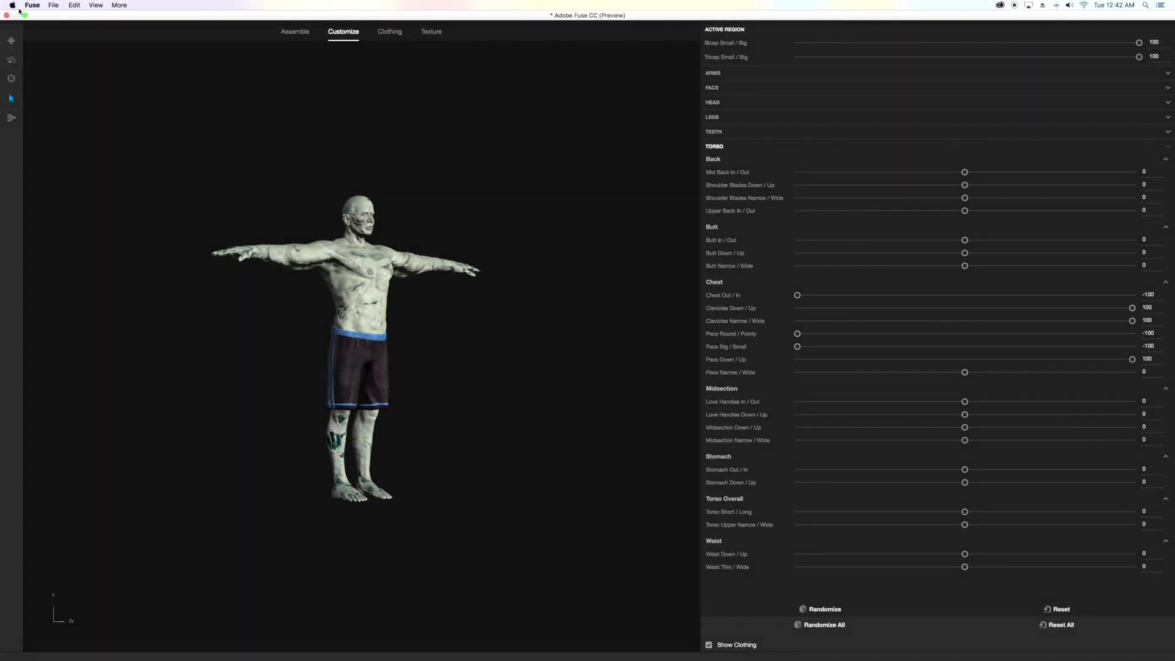
Take Adobe Fuse CC out of full screen and close its window to return to the desktop
click(24, 16)
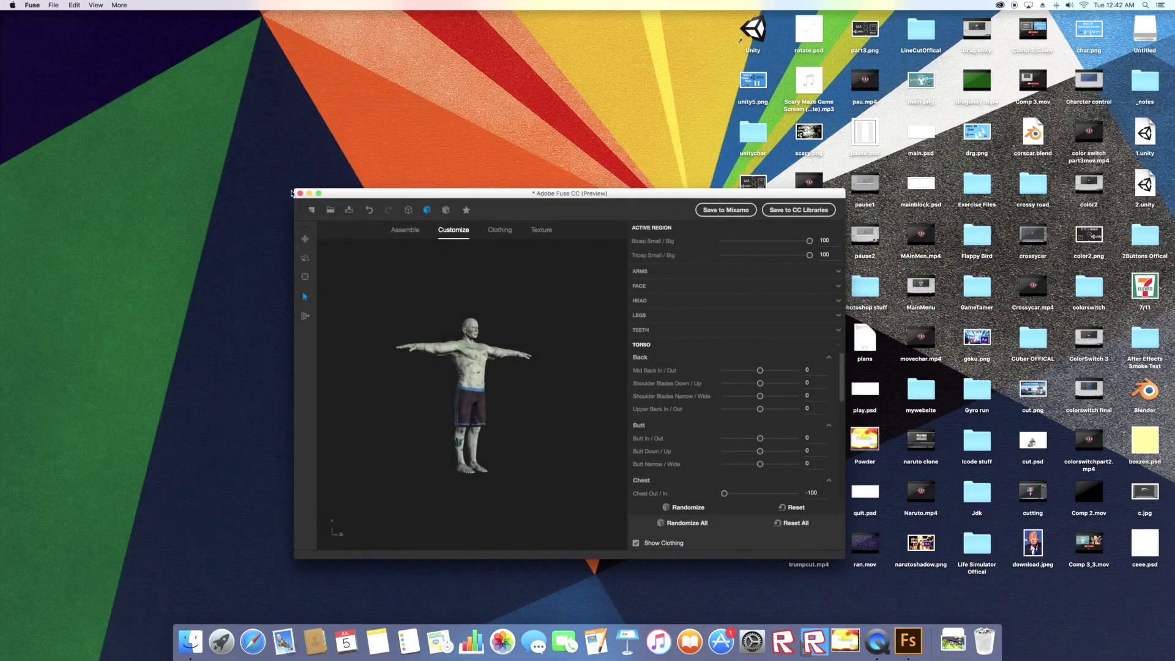
click(300, 194)
click(534, 386)
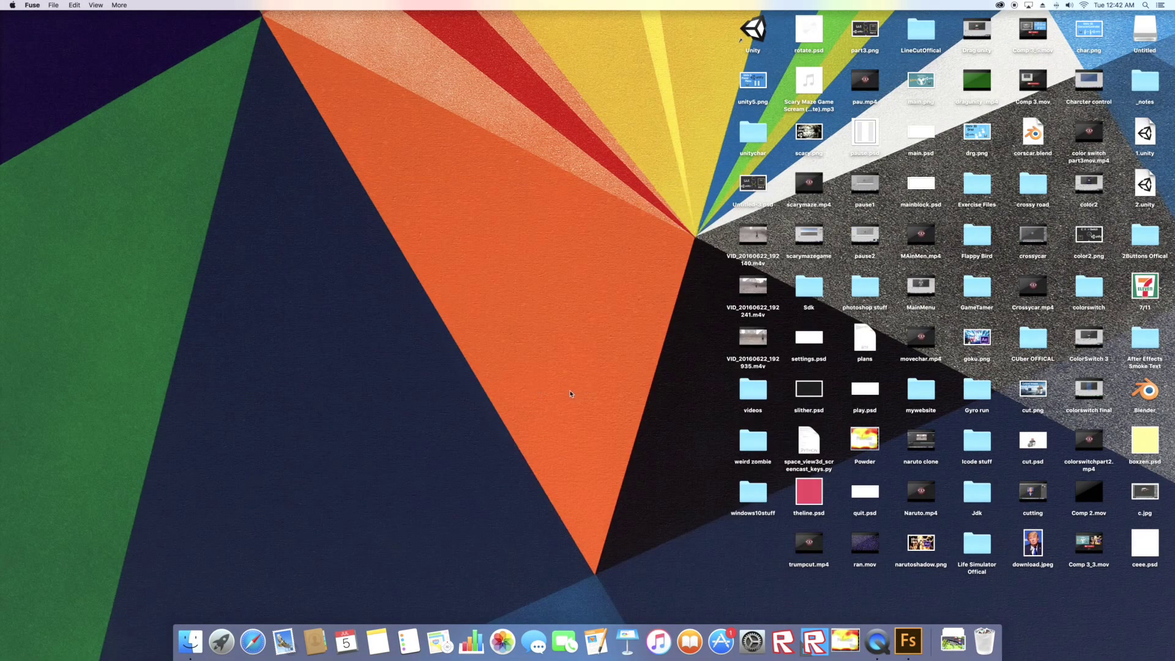
Launch Unity and create a new project named charcater showdown
double_click(743, 40)
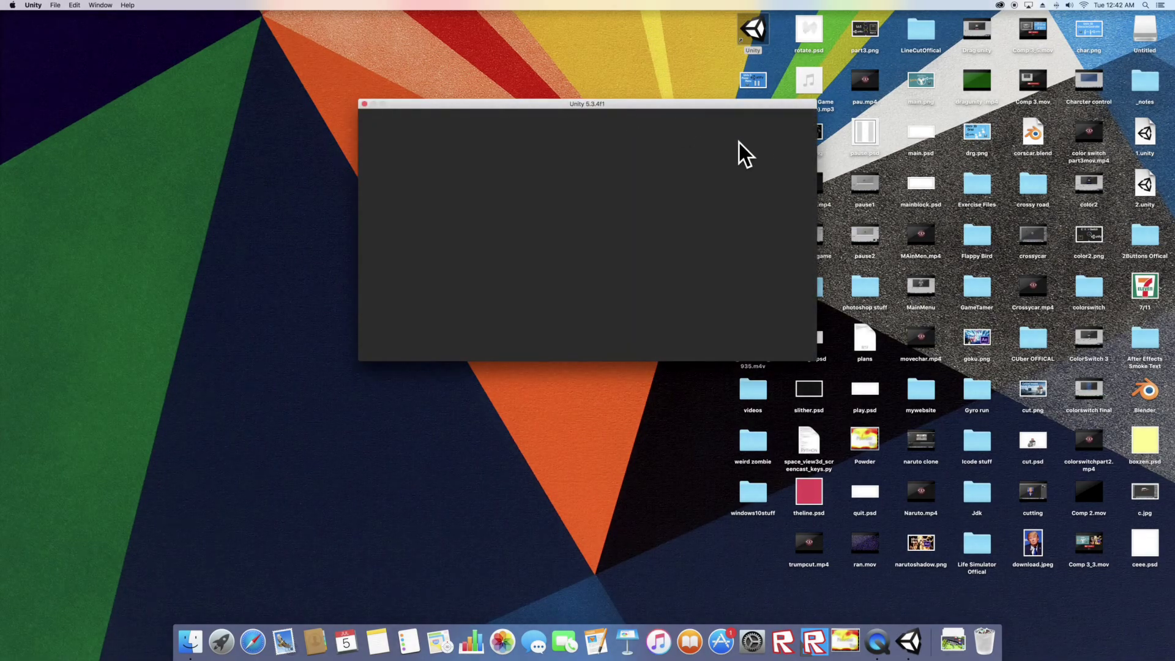
click(700, 138)
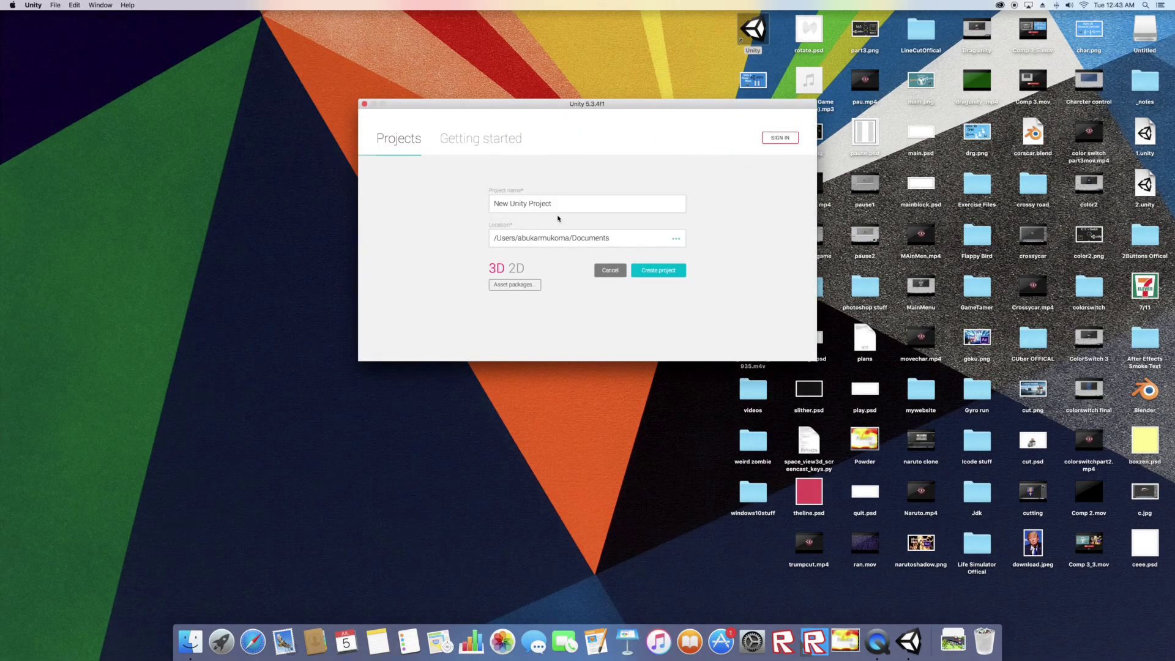
key(super+a)
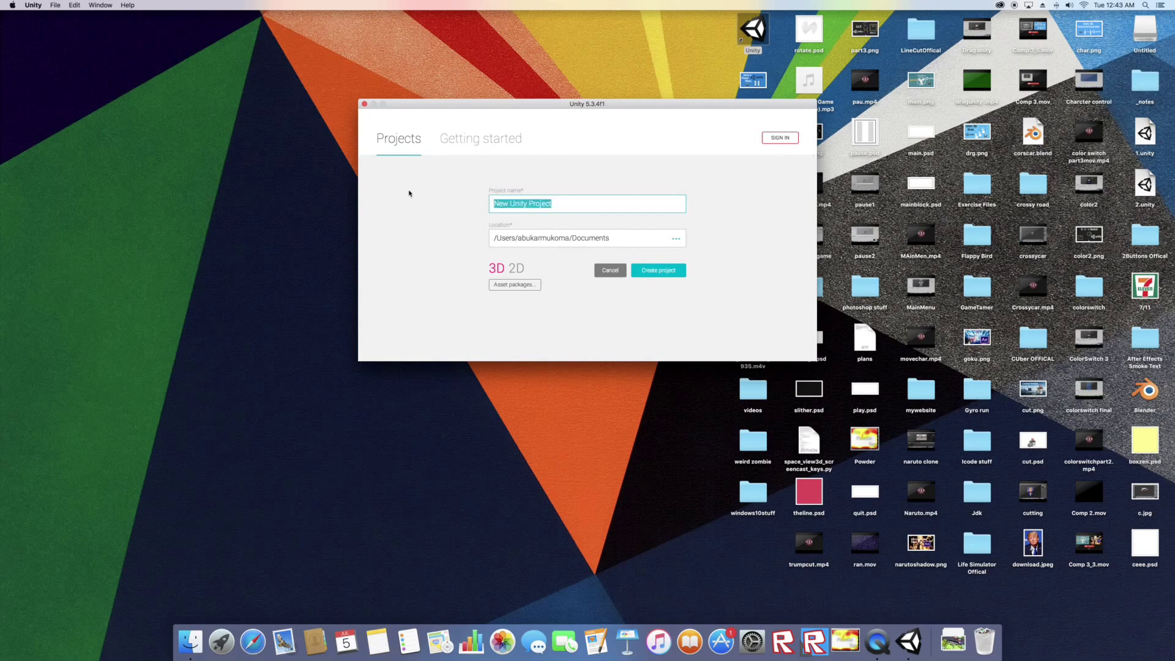
text(c)
text(wn)
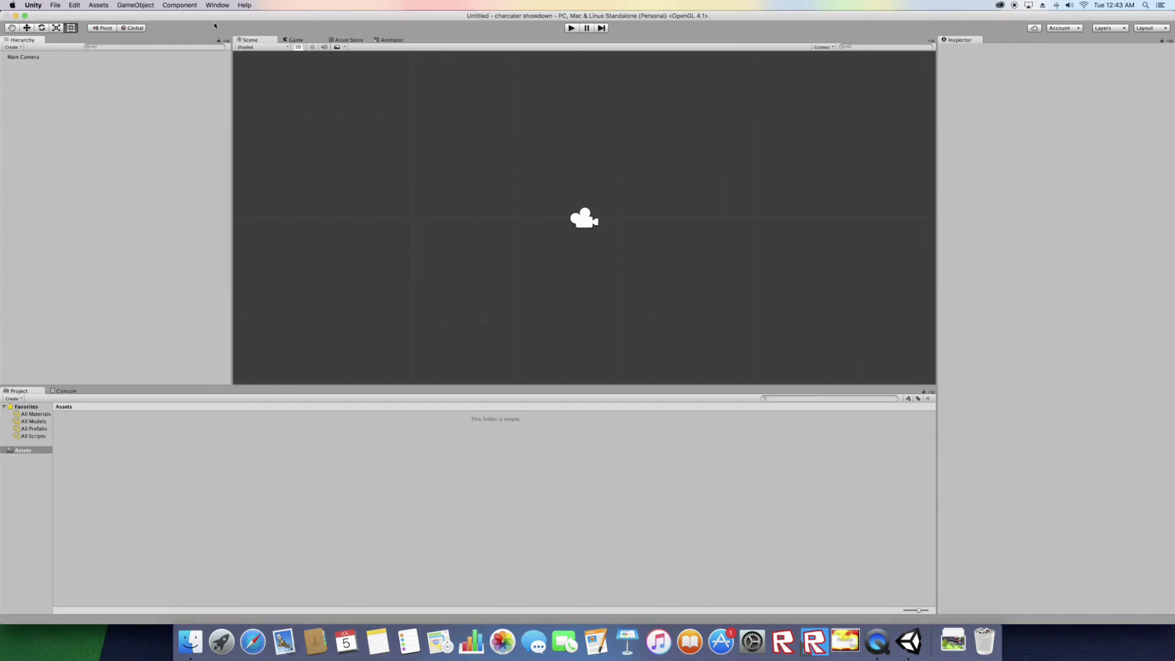
Move the Unity window clear of the desktop files and import the unitychar folder into the project's Assets
drag(222, 22, 361, 499)
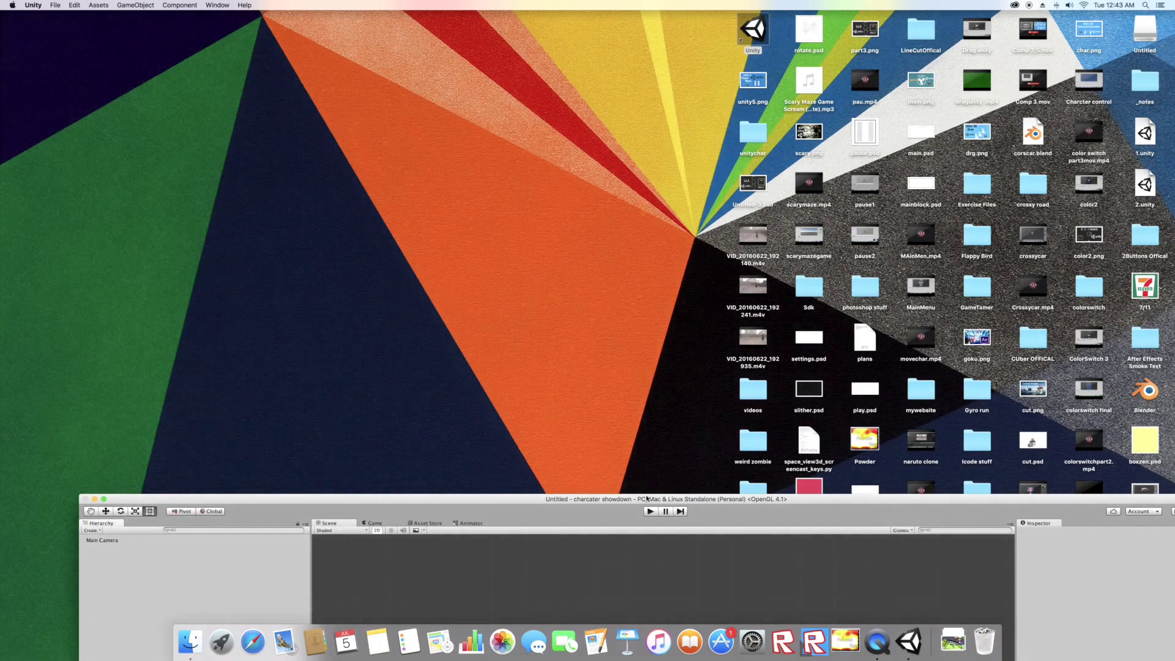
drag(640, 494, 423, 166)
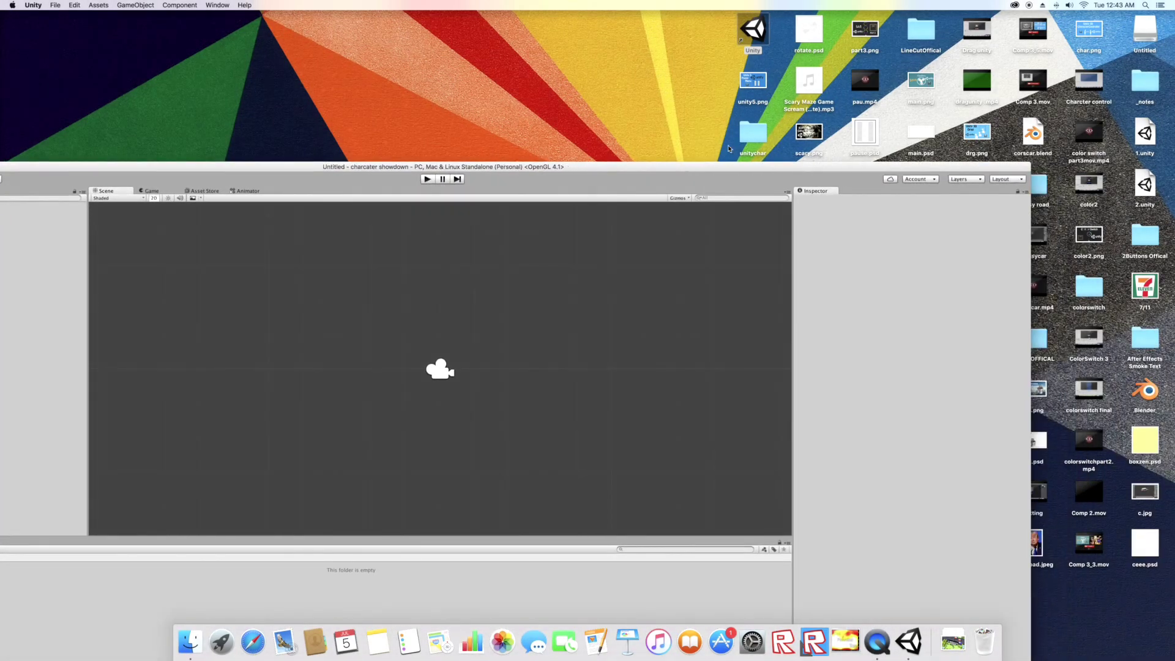
drag(752, 136, 525, 606)
Import the weird zombie folder from the desktop into Assets, then put the Unity window in full screen
drag(659, 167, 318, 103)
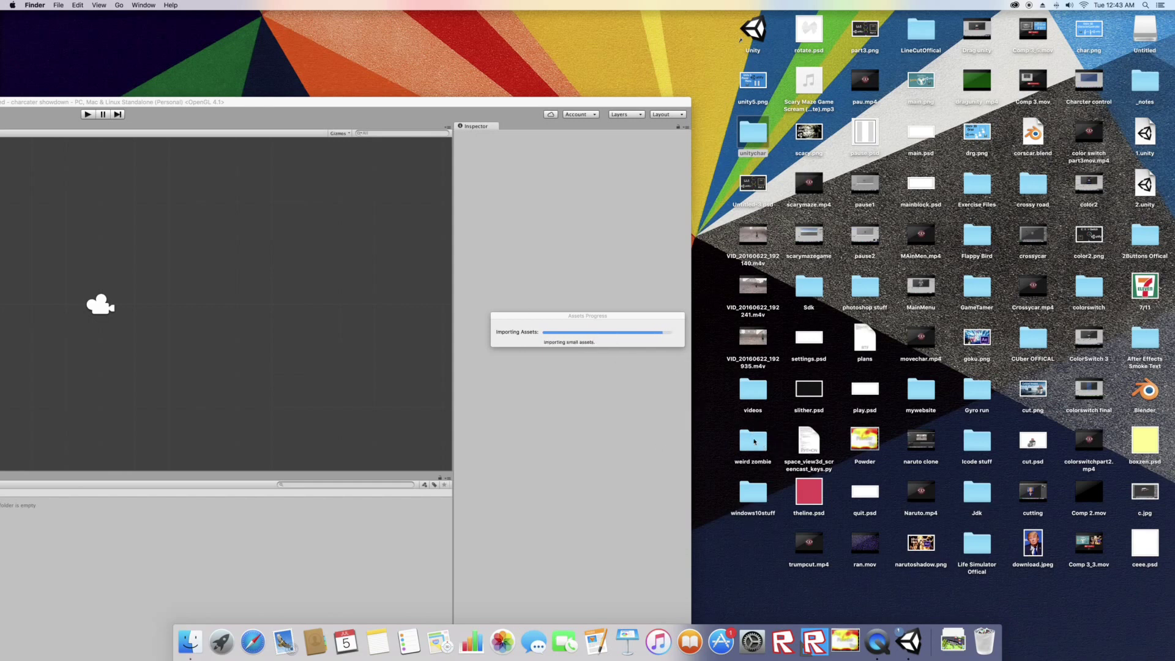
click(755, 442)
drag(755, 442, 502, 271)
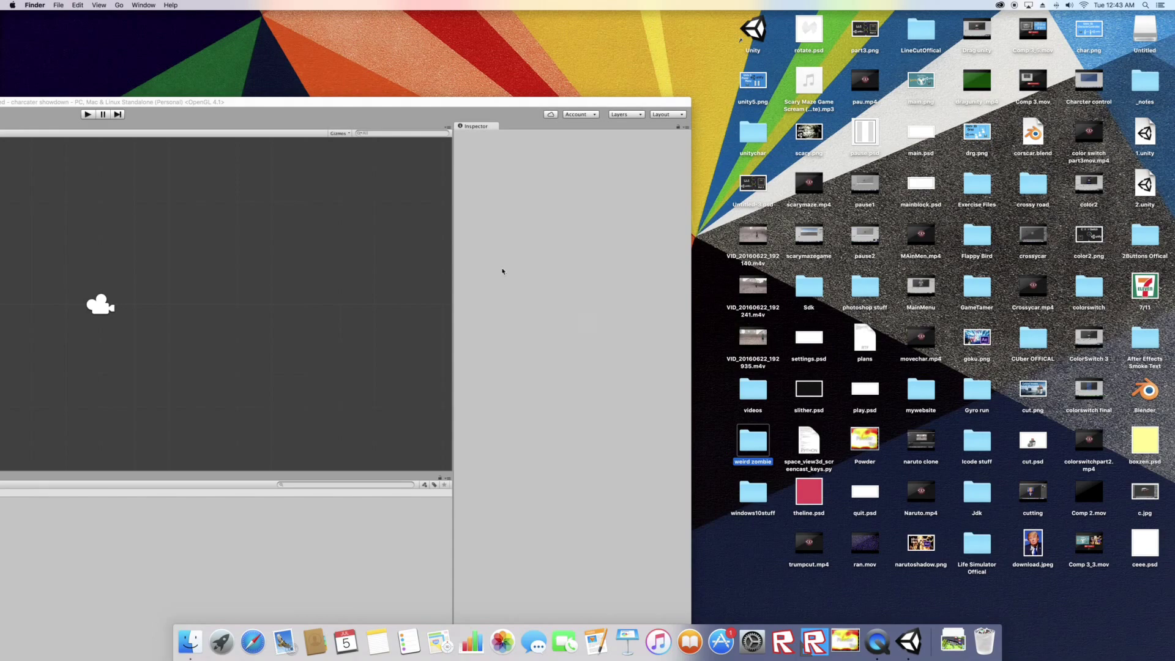
double_click(412, 104)
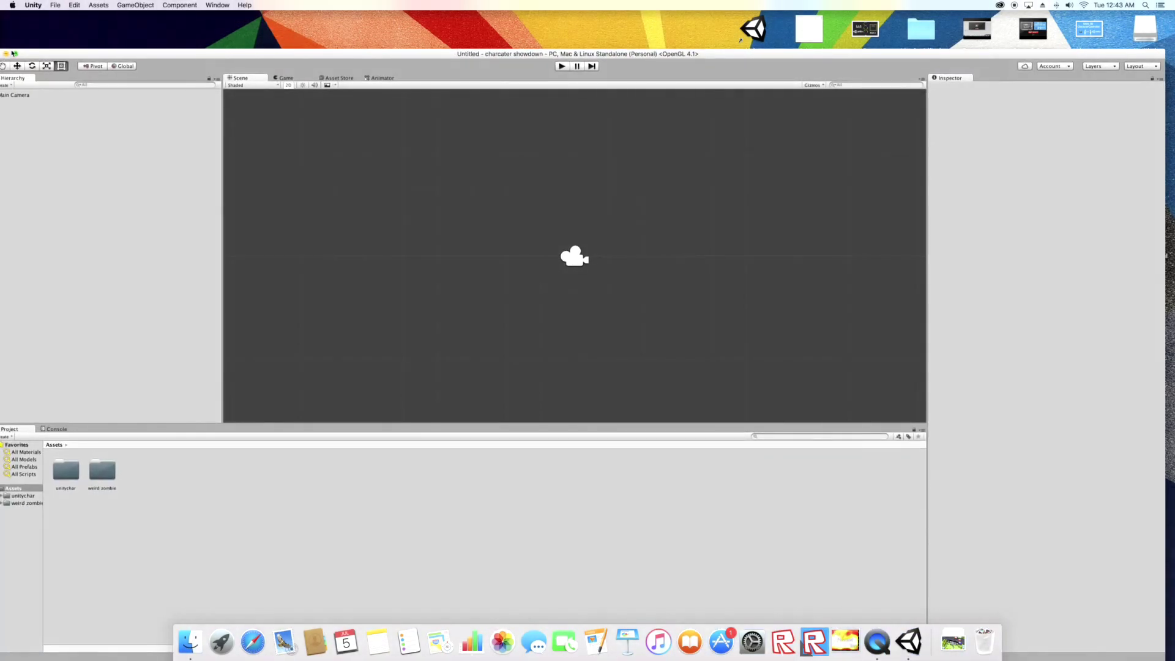
click(14, 55)
List all models in the project and add the weird zombie model to the scene hierarchy
double_click(76, 447)
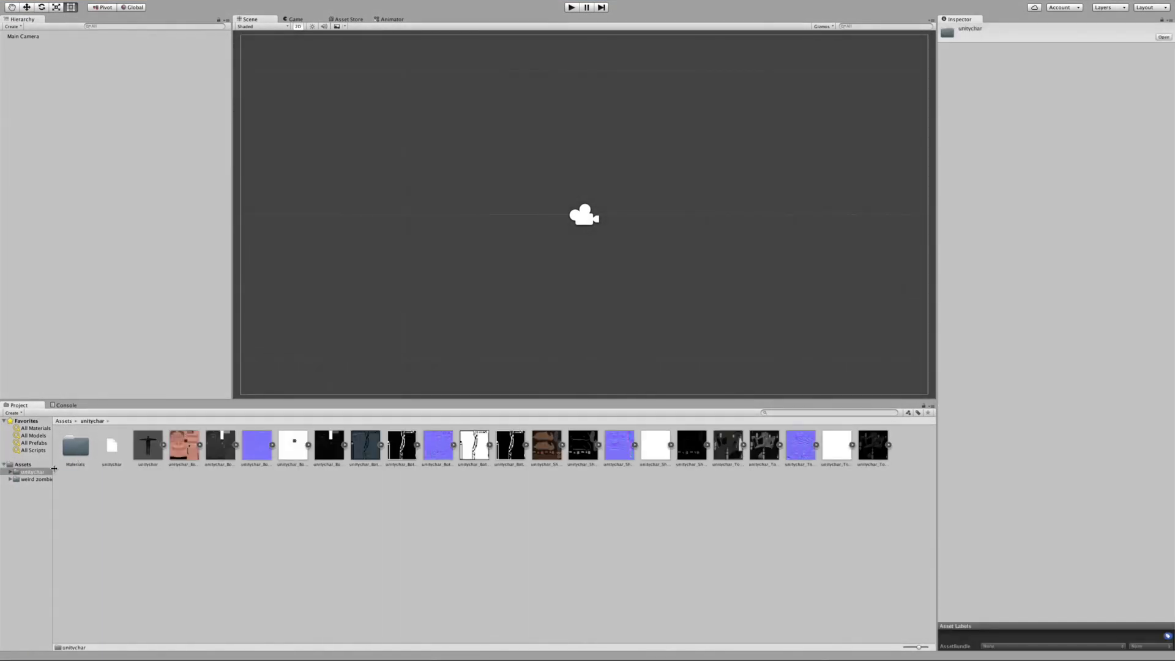
click(24, 464)
click(40, 443)
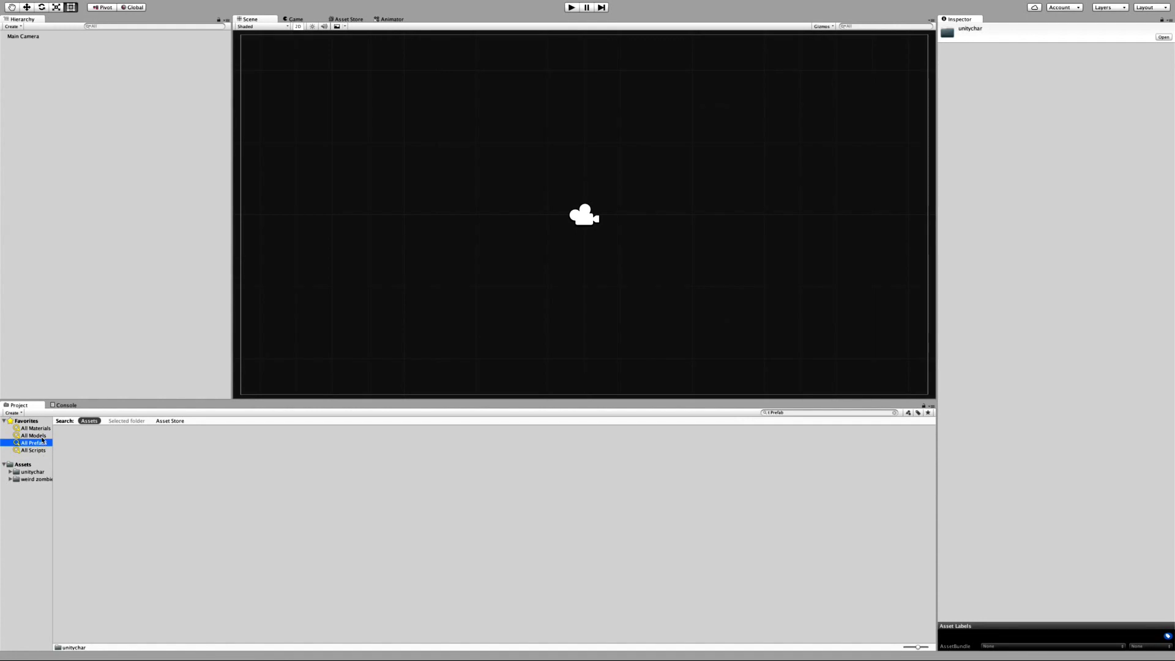
click(42, 438)
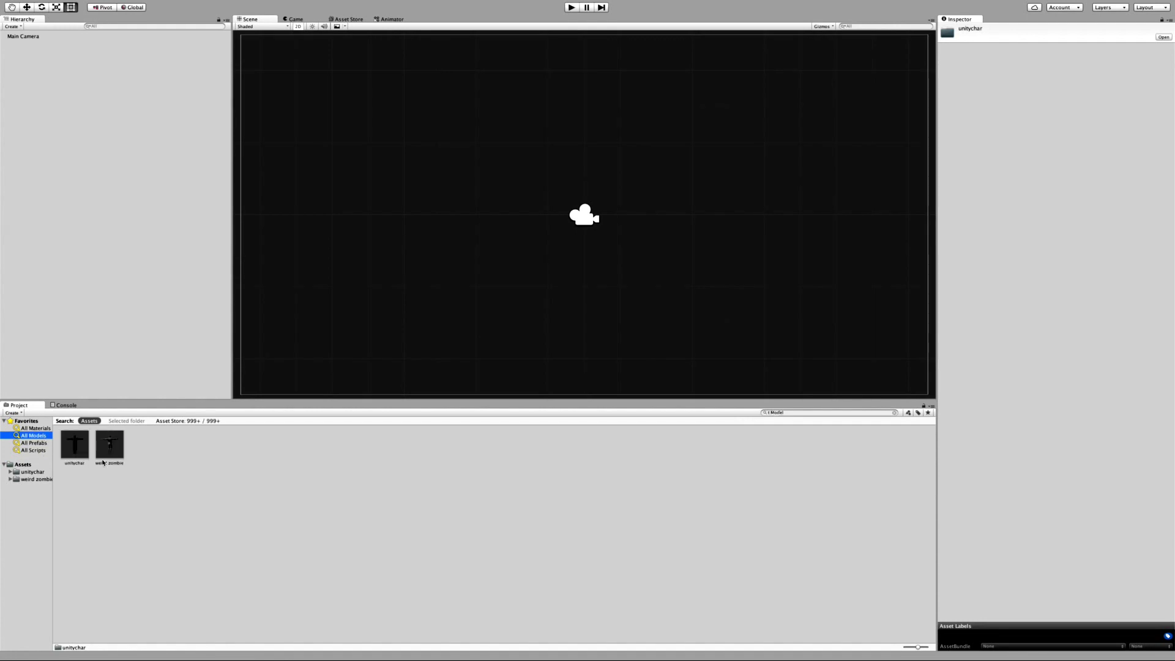
drag(117, 451, 115, 282)
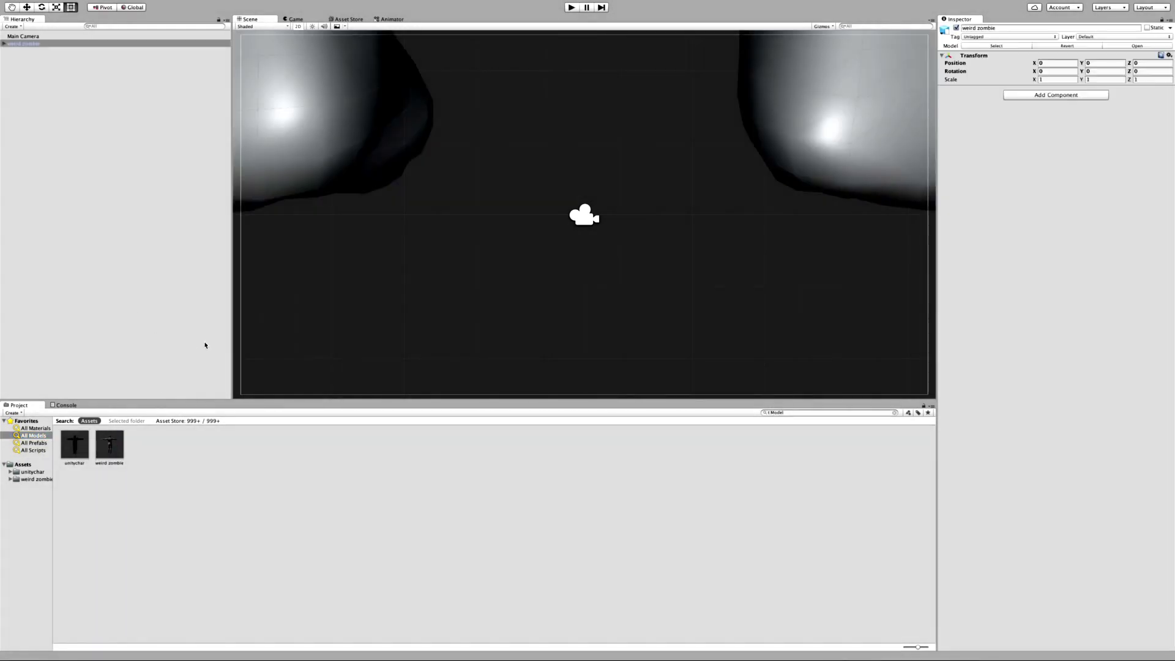
Switch the Scene view from 2D to 3D perspective with the zombie in sight
scroll(406, 222, down, 10)
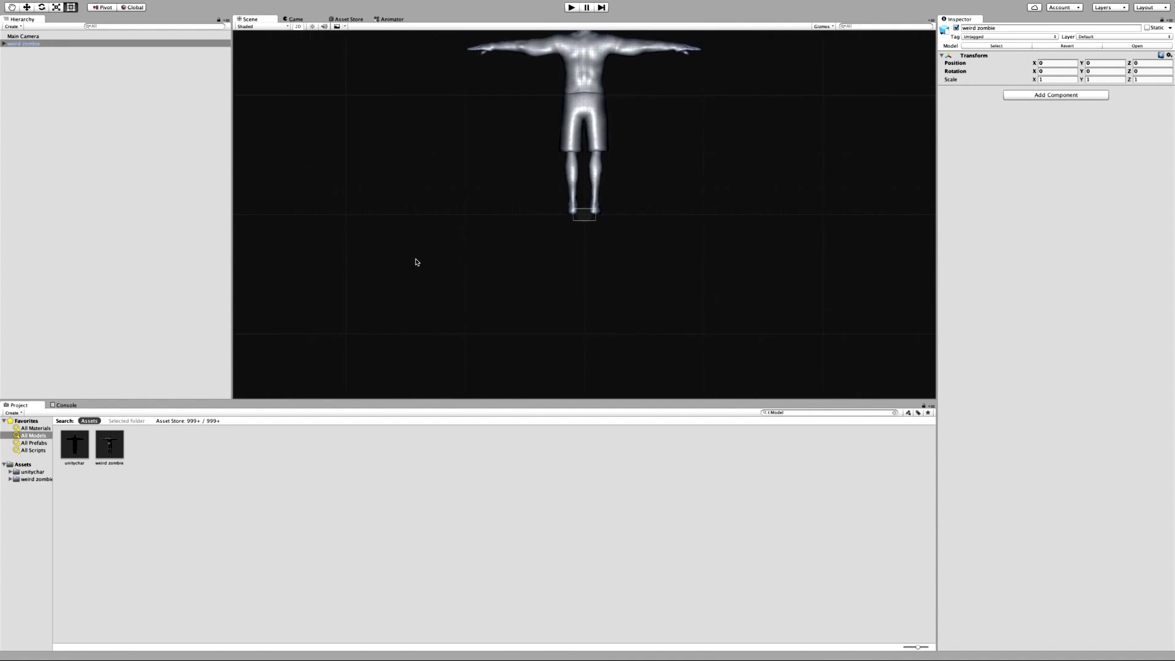
scroll(416, 262, down, 4)
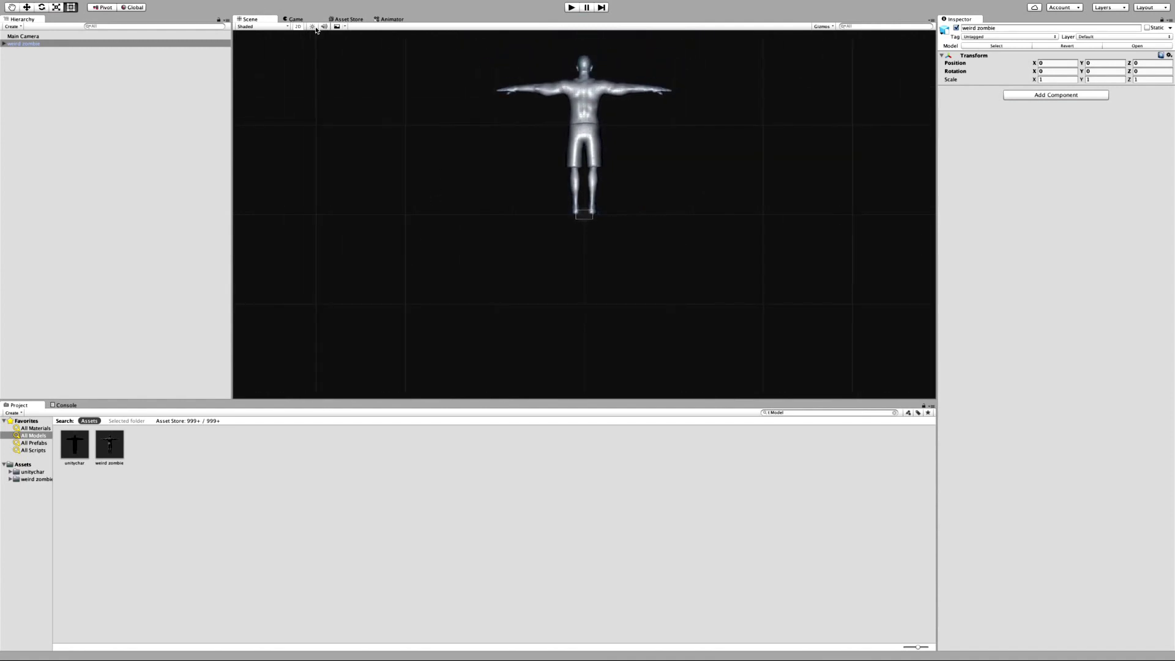
click(298, 26)
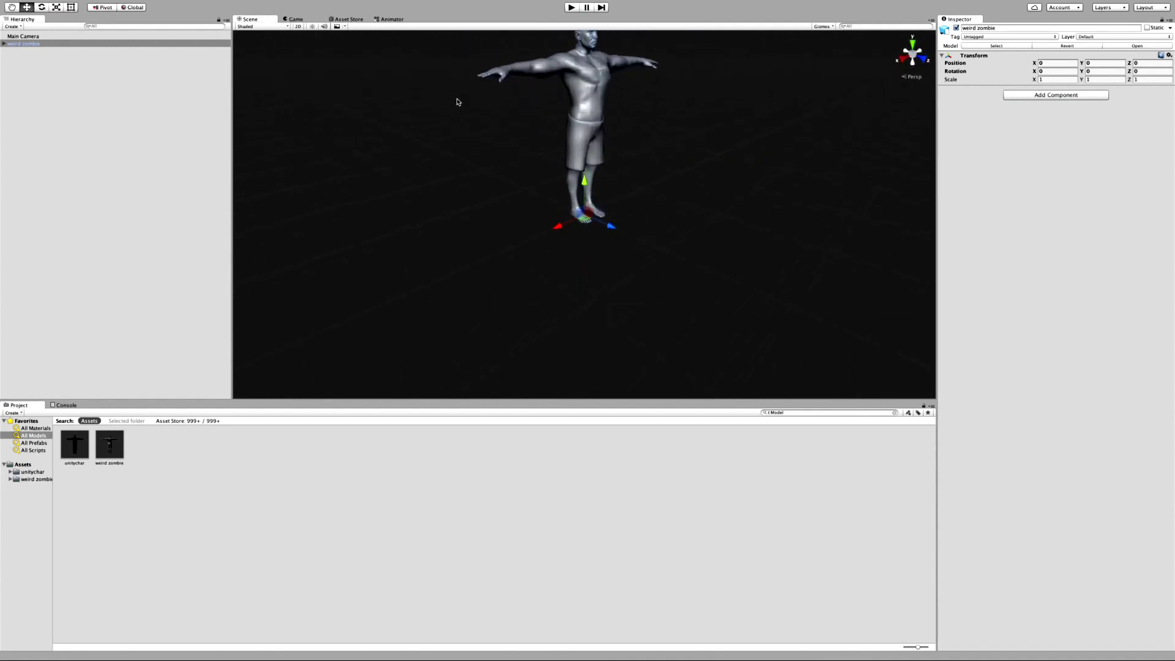
Expand the weird zombie's parts in the hierarchy and examine the BodyMat material settings of its Body
click(10, 45)
click(19, 50)
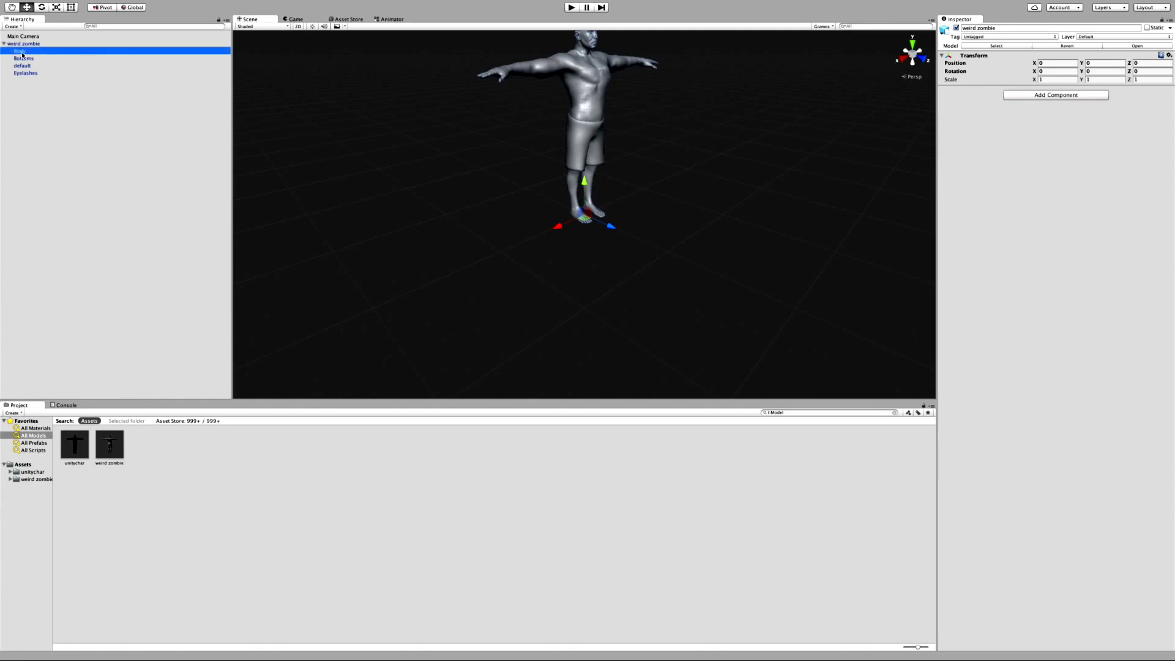
click(951, 174)
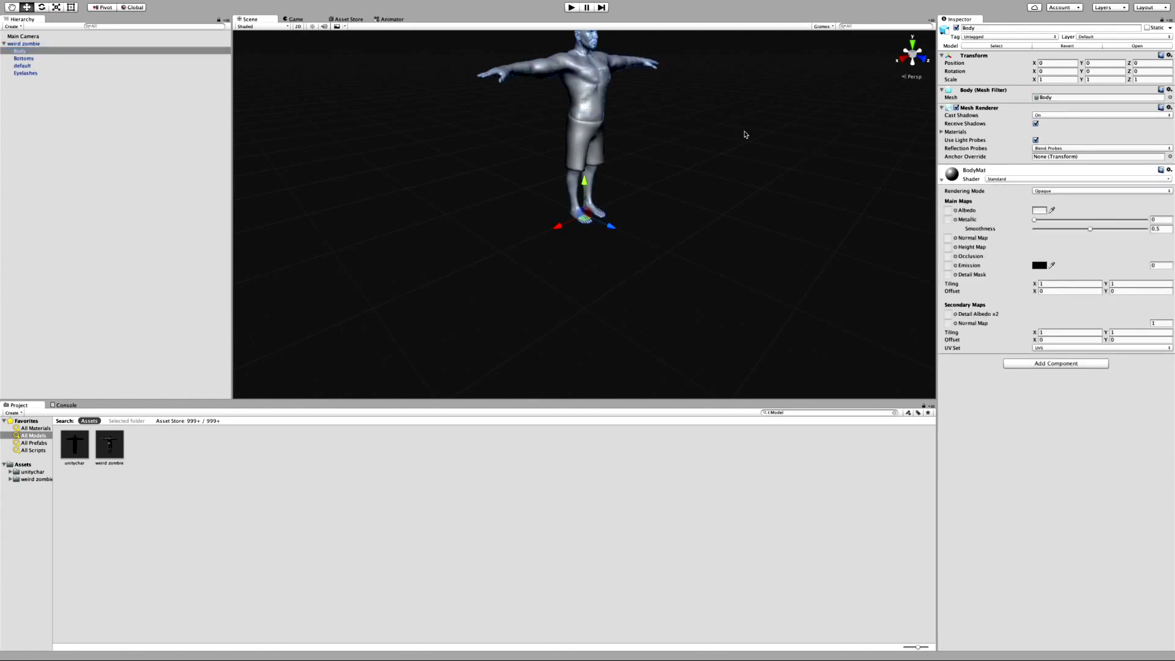
Add the unitychar model to the scene and move it along the Z axis to about 142.7, beside the zombie
drag(72, 456, 114, 198)
drag(614, 226, 667, 217)
scroll(667, 216, down, 2)
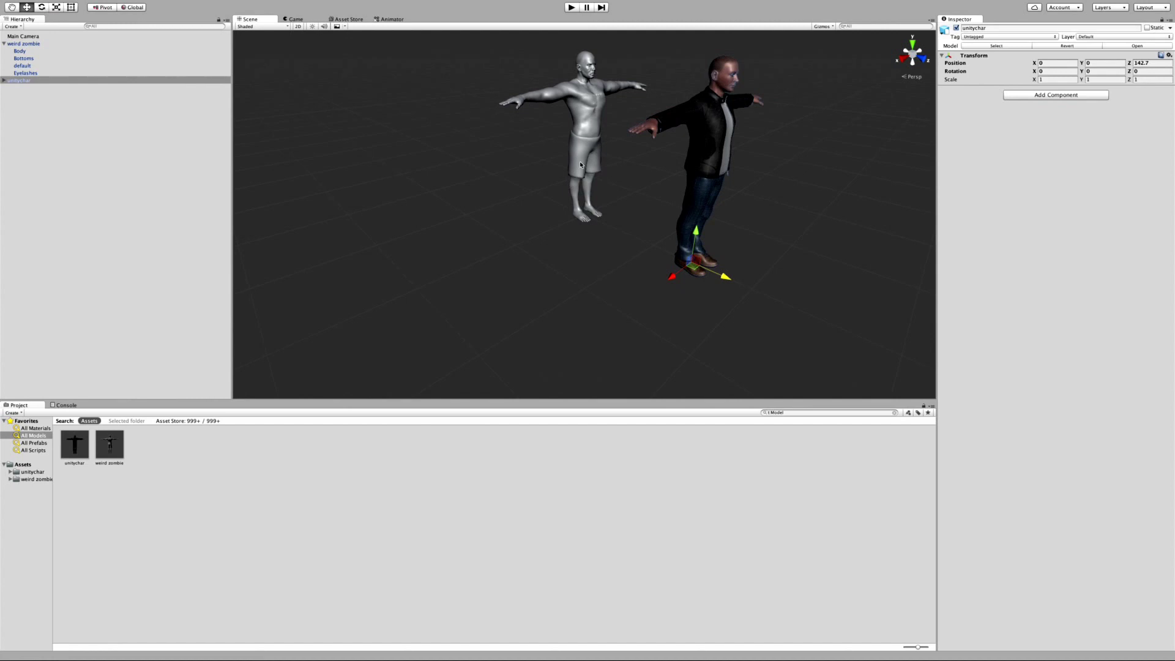
Move the unitychar model along the X axis to about 199.6, in front of the zombie
click(581, 119)
scroll(555, 127, up, 3)
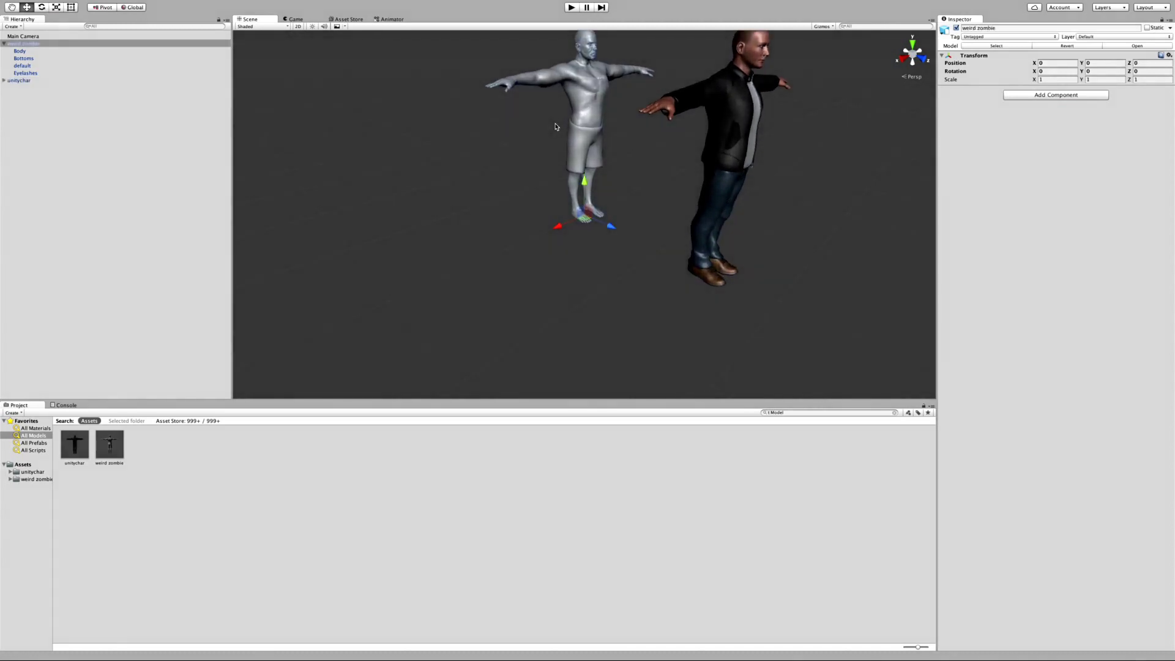
scroll(556, 127, down, 2)
click(714, 151)
scroll(652, 286, up, 1)
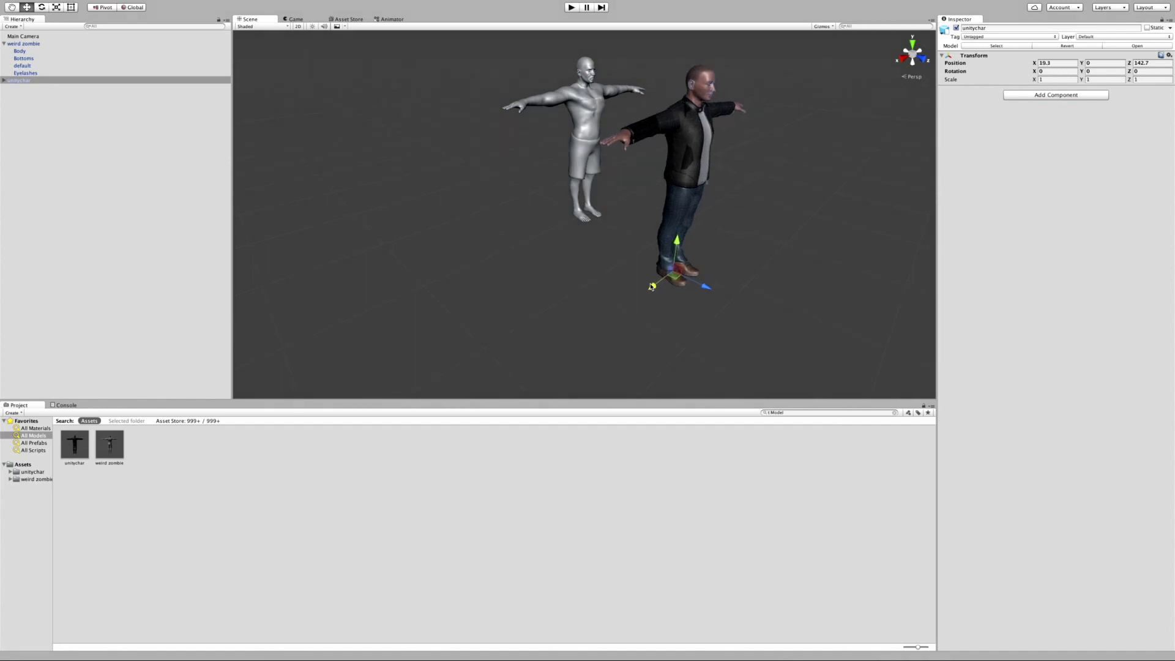
drag(653, 286, 521, 312)
scroll(541, 311, down, 2)
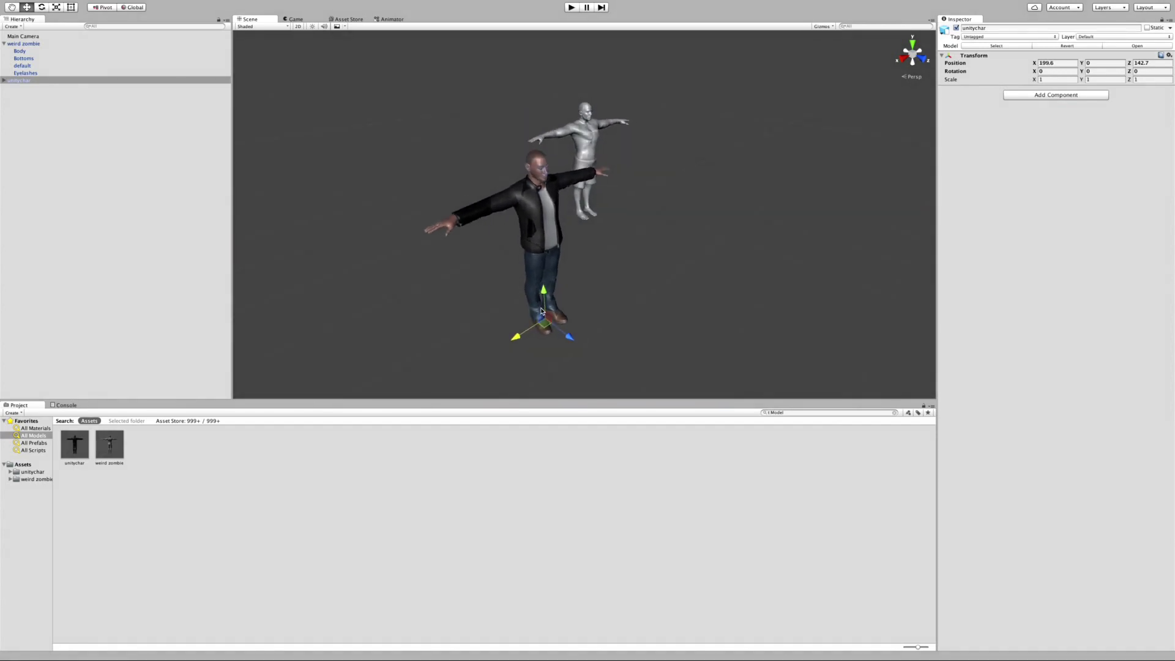
Examine the unitychar model's face, jacket and jeans up close in the scene
click(649, 276)
scroll(574, 265, up, 3)
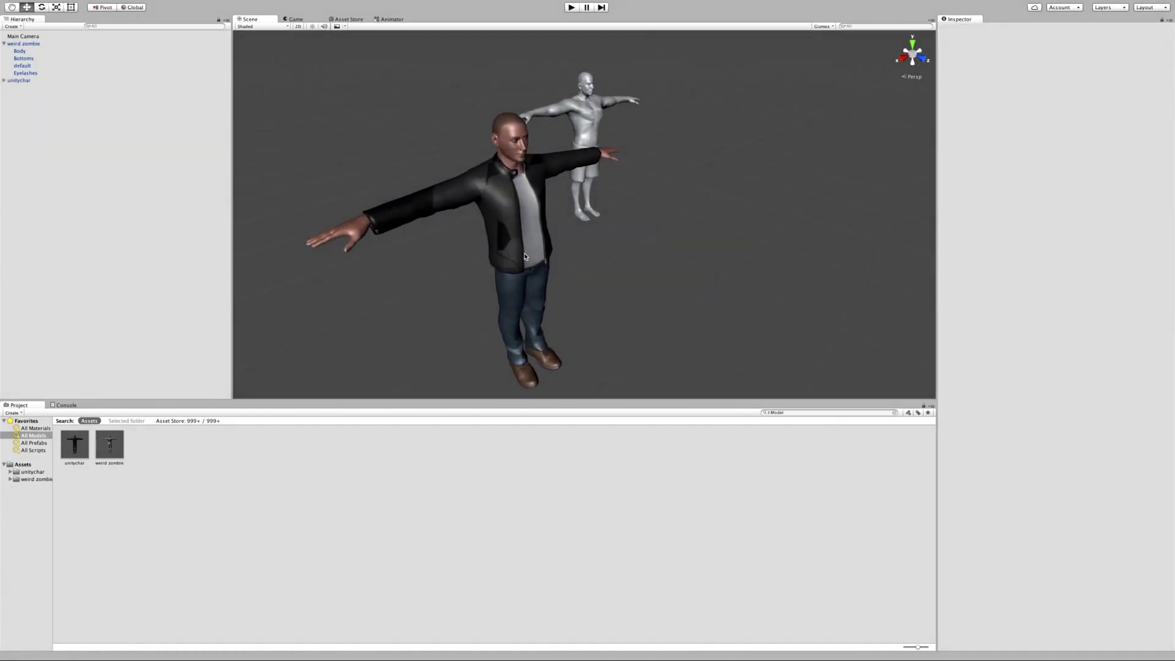
scroll(524, 257, up, 5)
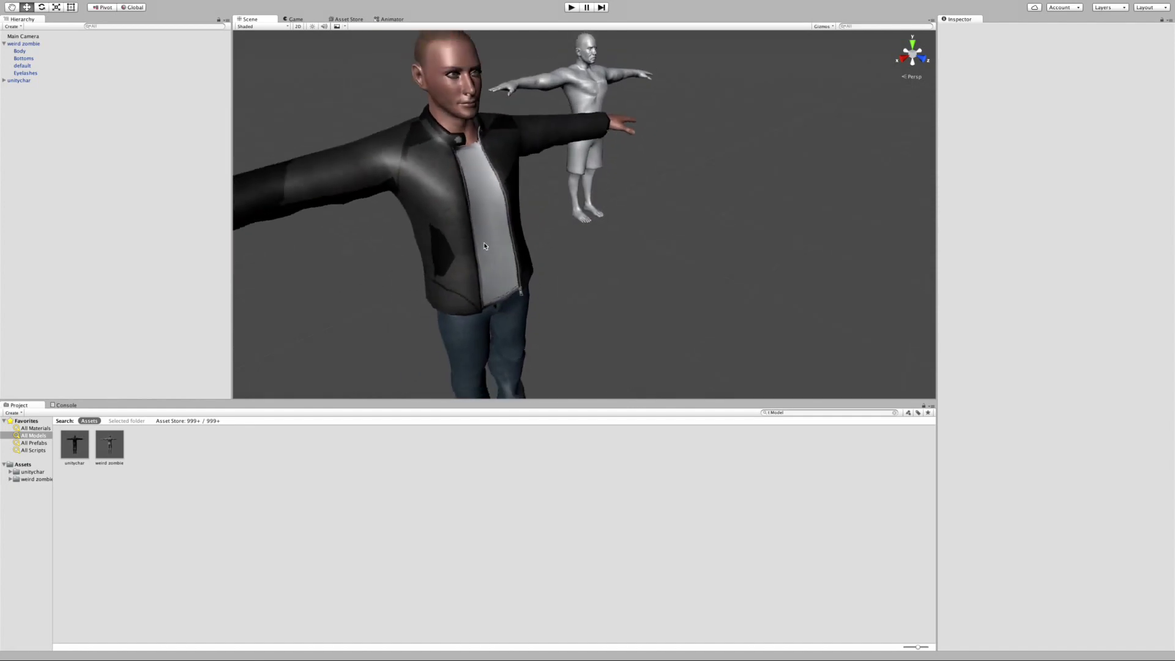
scroll(485, 246, down, 3)
scroll(485, 246, up, 2)
click(490, 241)
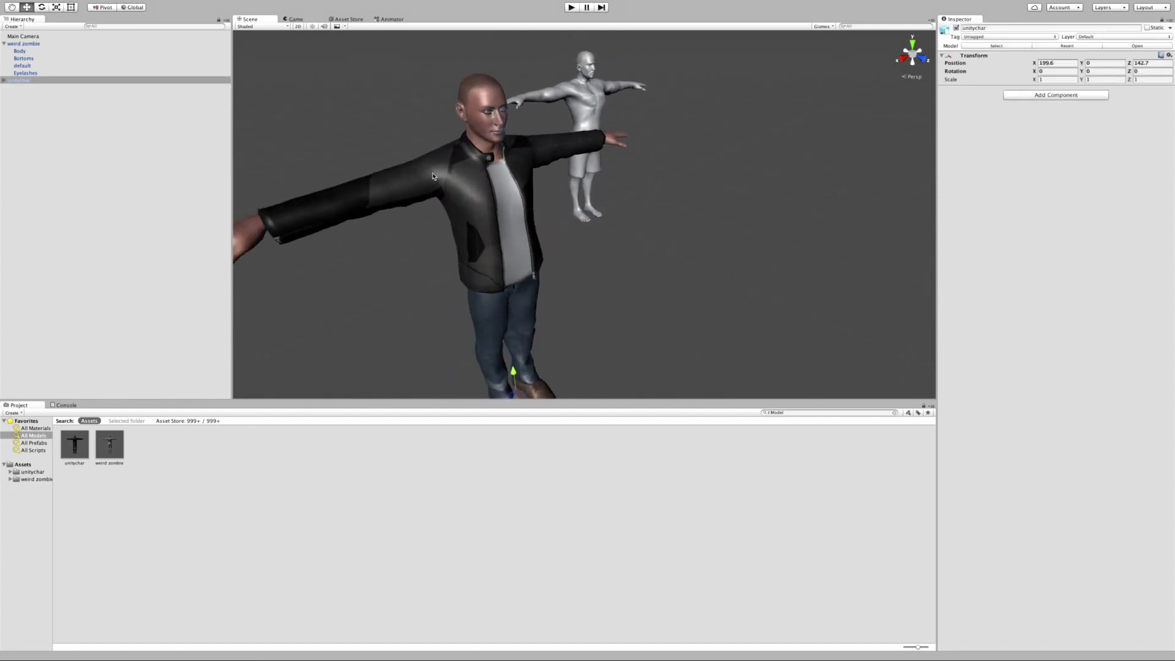
scroll(433, 176, down, 2)
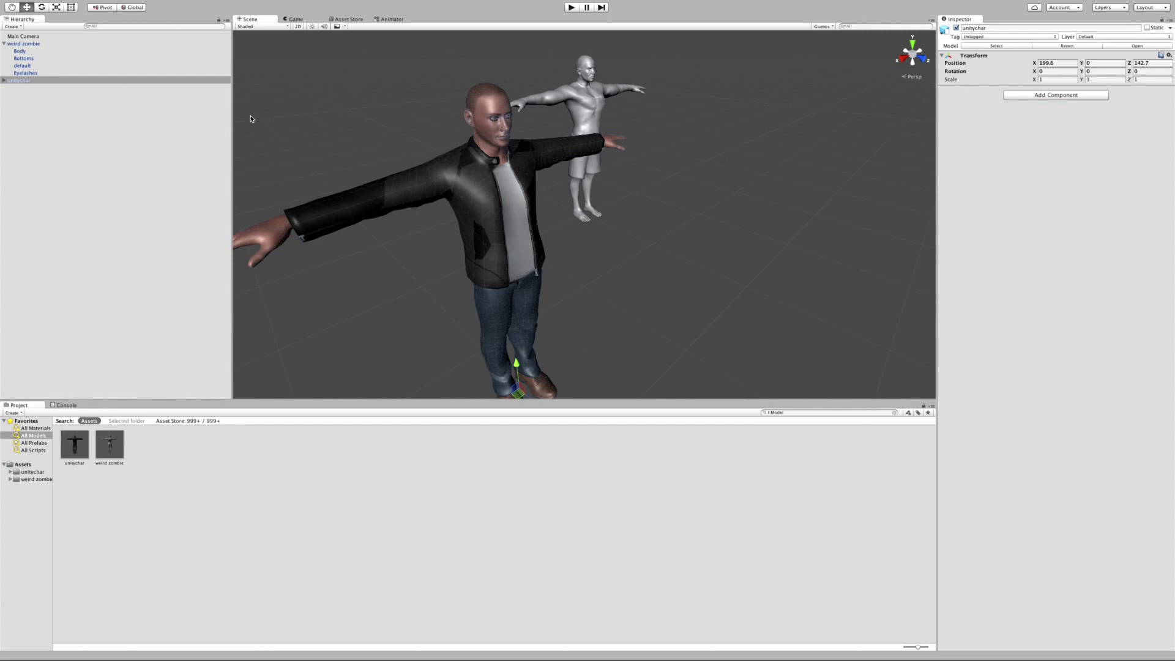
Expand unitychar's parts and set its Body material's shader to Legacy Shaders/Bumped Diffuse
click(5, 80)
click(20, 87)
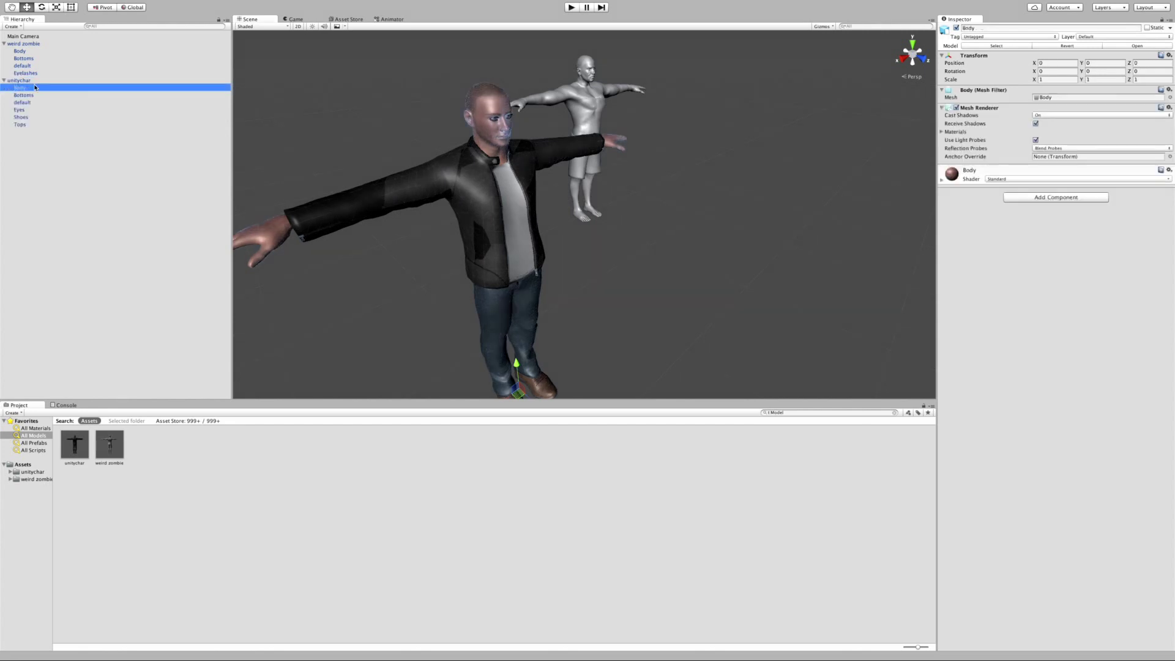
click(1016, 180)
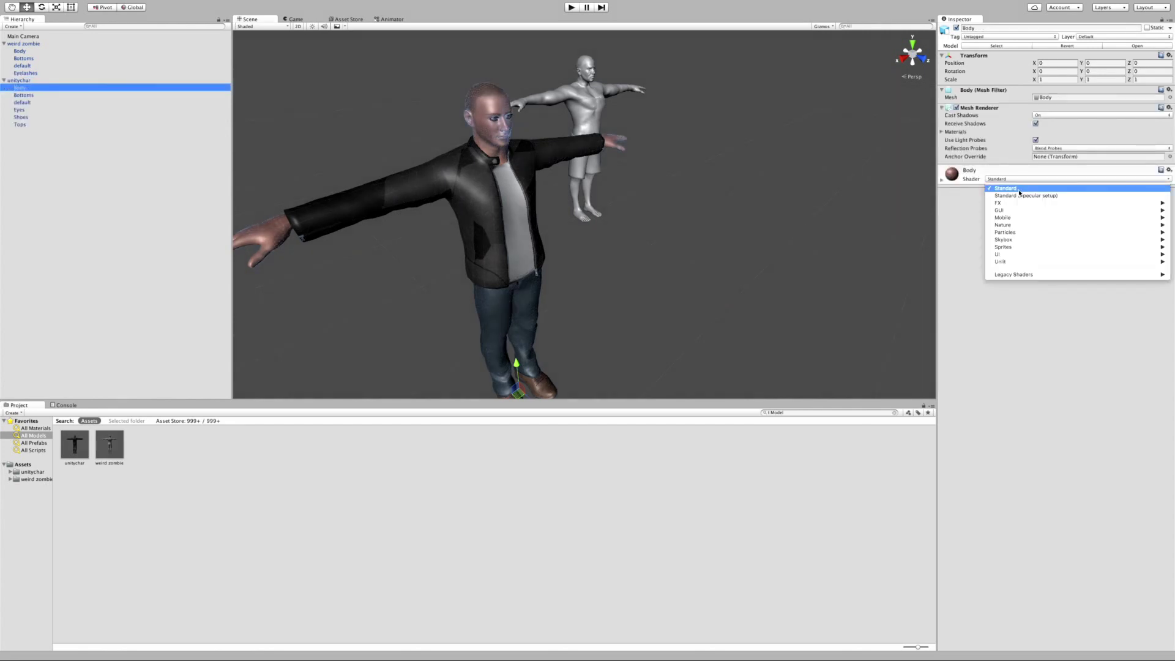
mouse_move(1014, 275)
click(945, 274)
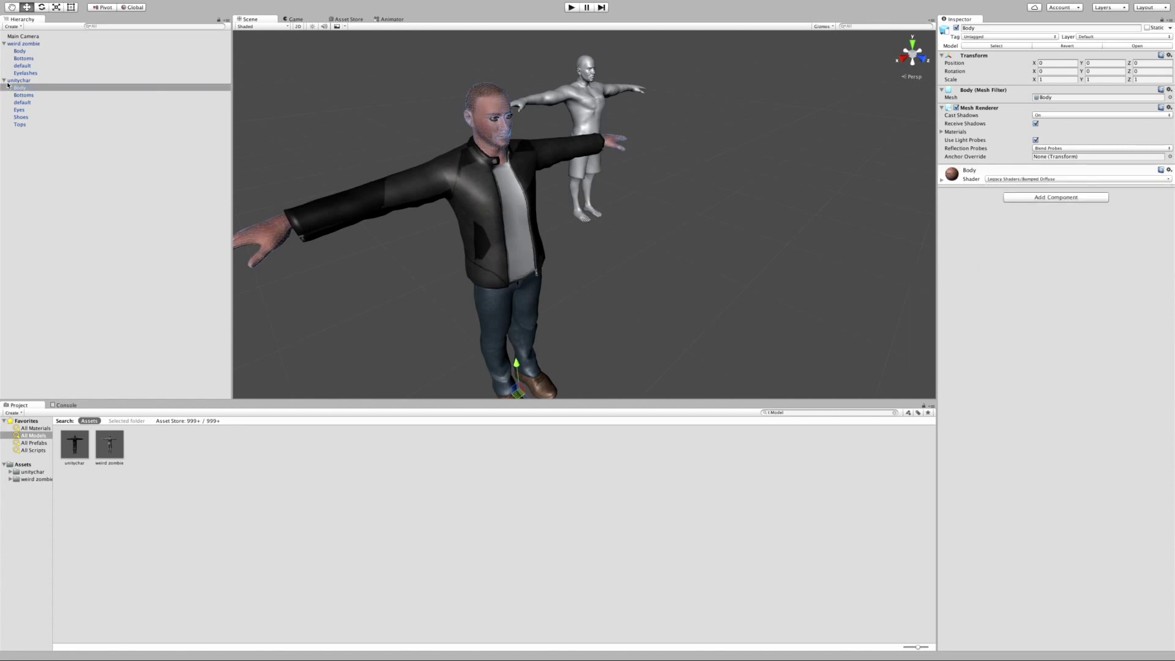
Select unitychar's Bottoms part and open the shader choices of its Bottom material
click(23, 96)
click(1057, 174)
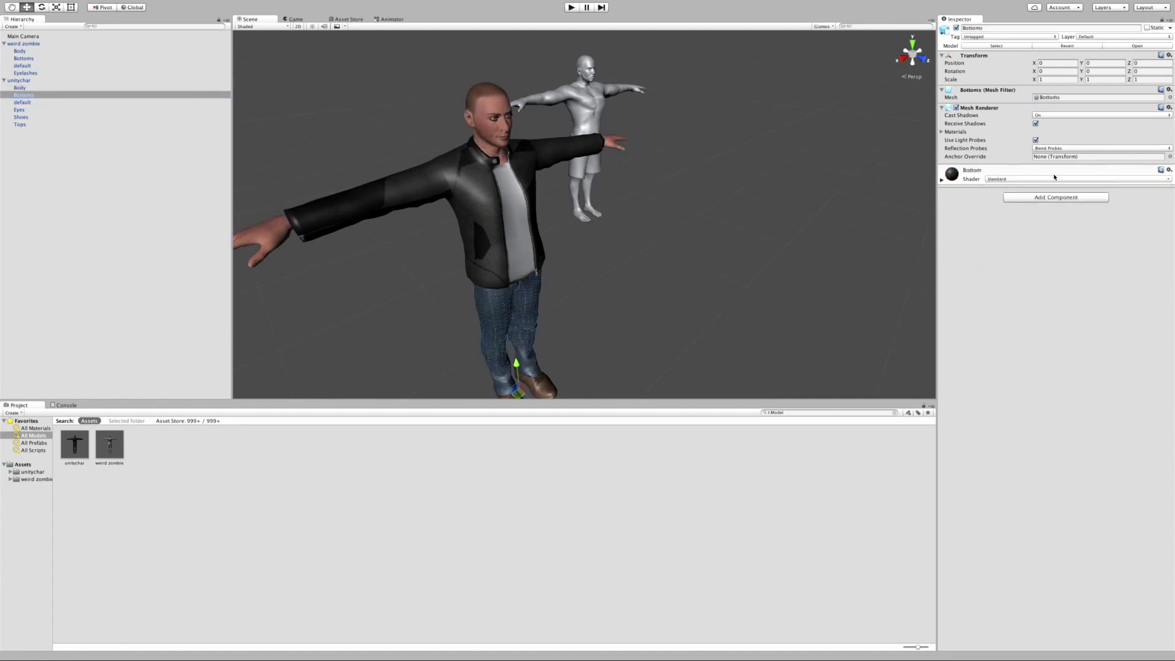